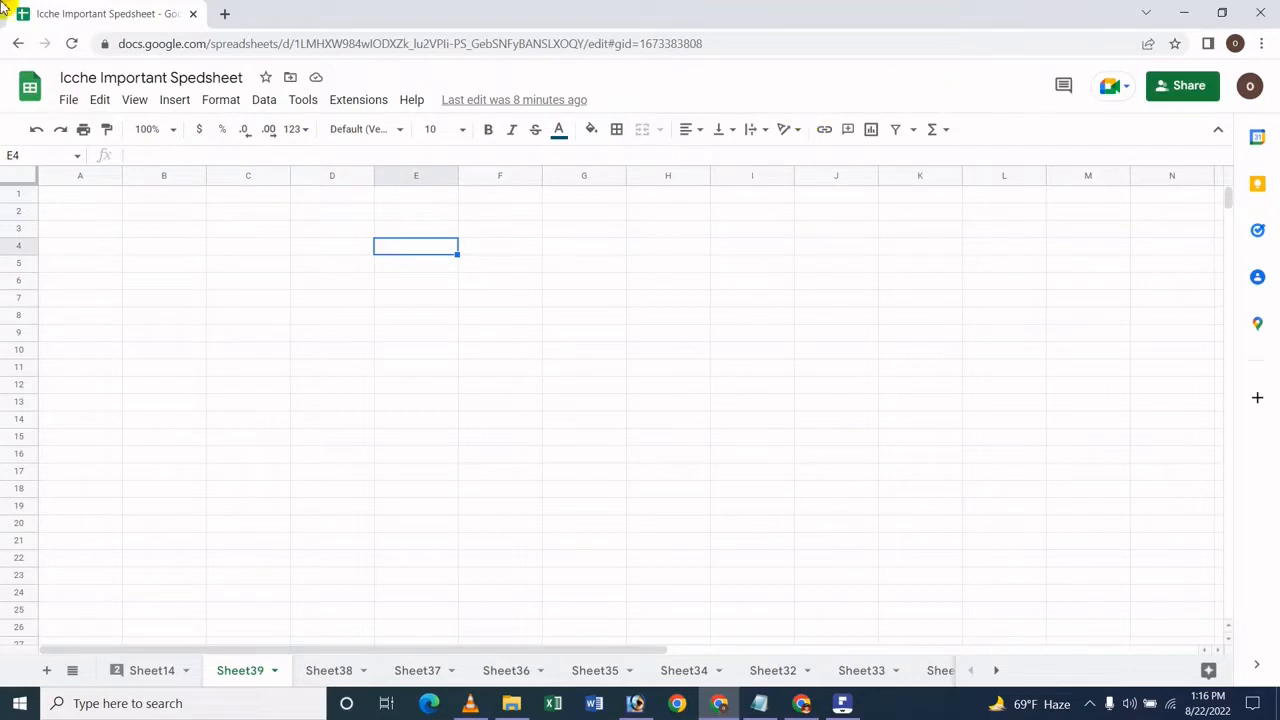
Step: Set the sheet zoom to 125% and merge cells C1:H2 into a single cell
{"action": "left_click", "coordinate": [166, 129]}
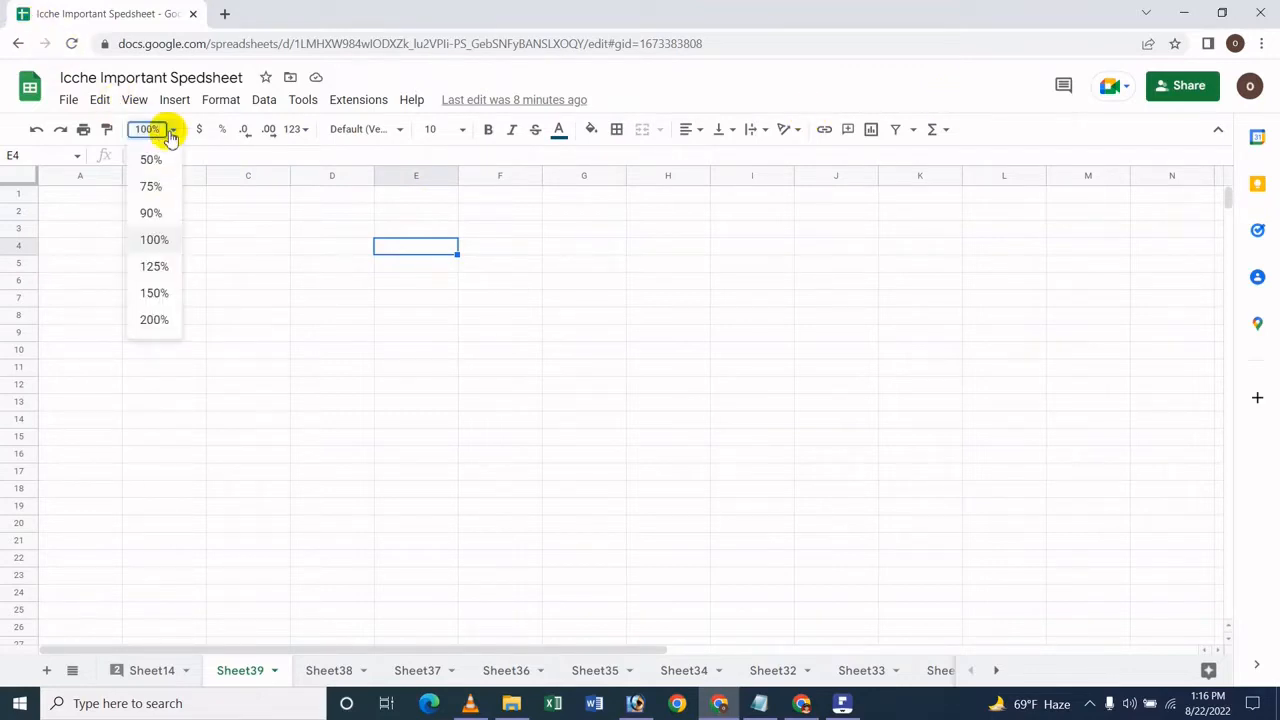
{"action": "left_click", "coordinate": [155, 267]}
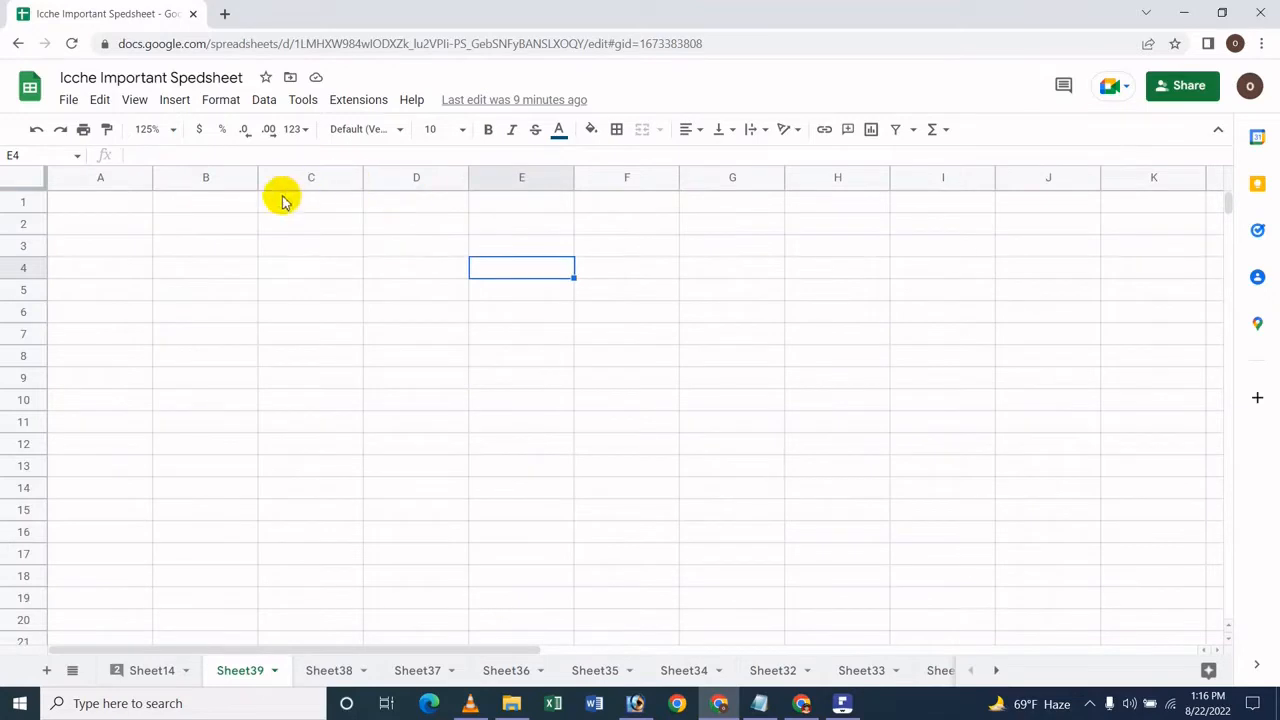
{"action": "left_click_drag", "start_coordinate": [282, 201], "coordinate": [1030, 234]}
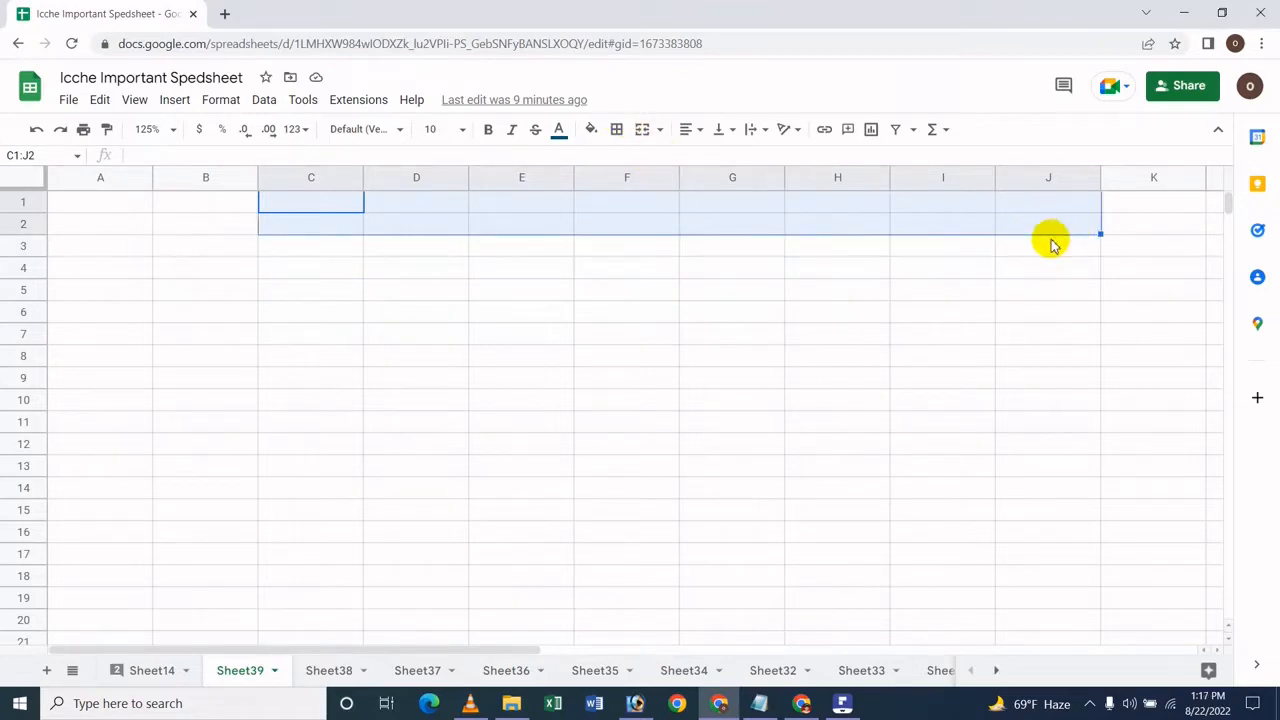
{"action": "key", "text": "shift+Left"}
{"action": "key", "text": "shift+Left"}
{"action": "key", "text": "shift+Left"}
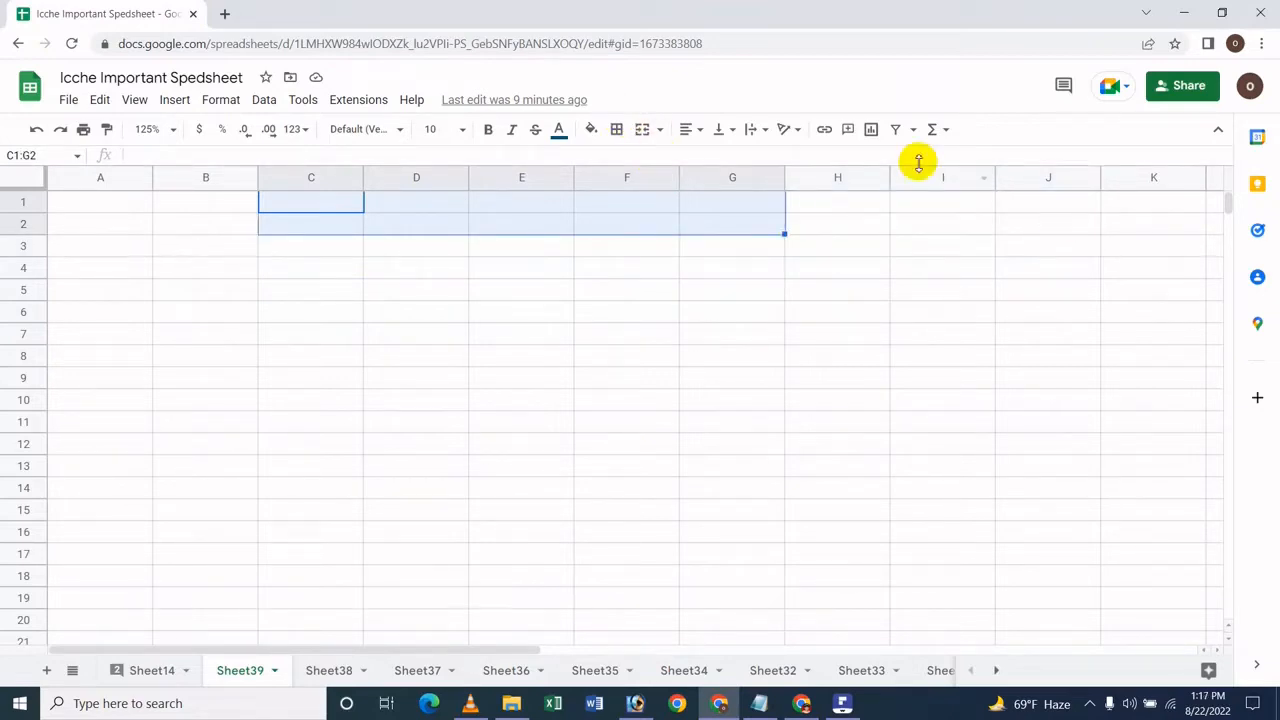
{"action": "key", "text": "shift+Right"}
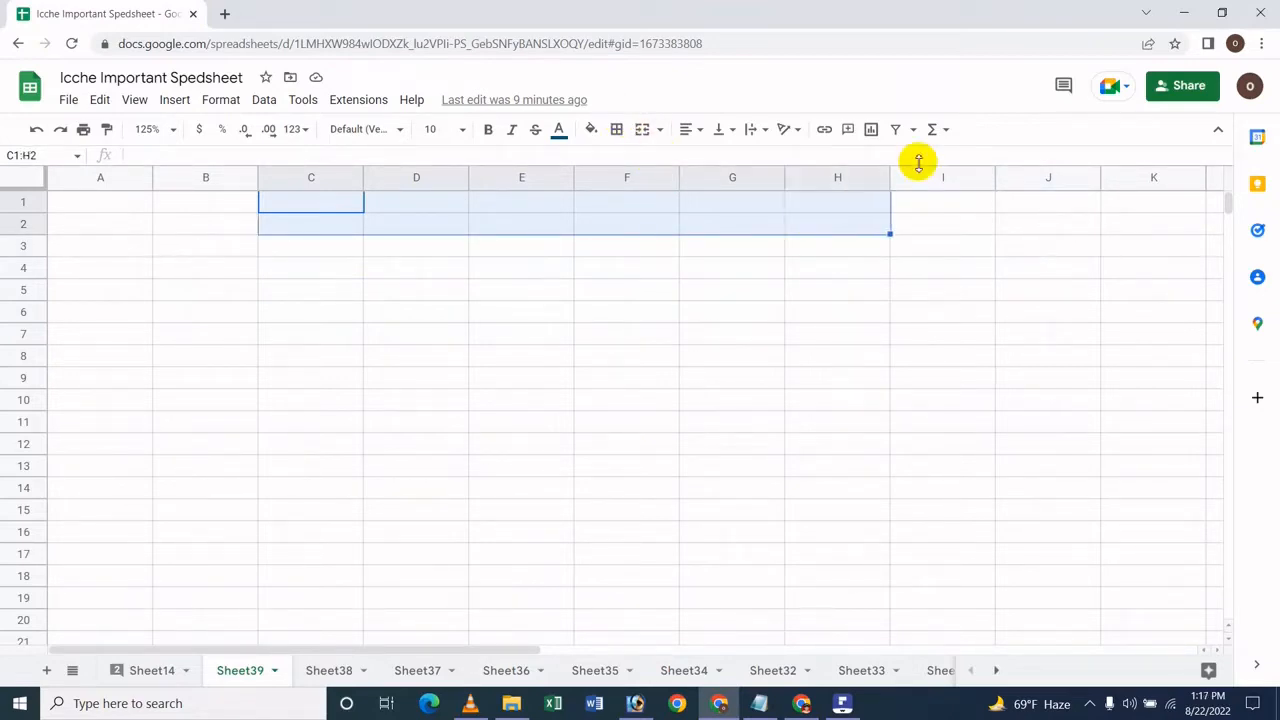
{"action": "left_click", "coordinate": [657, 130]}
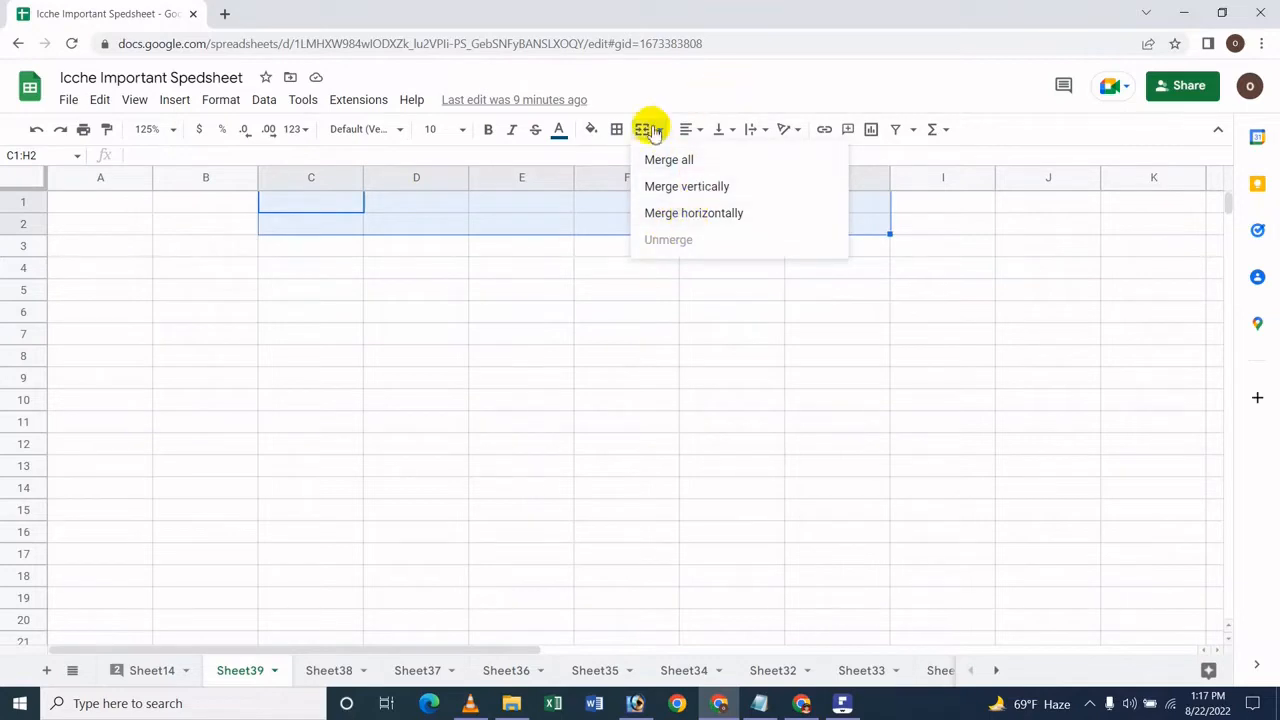
{"action": "left_click", "coordinate": [220, 100]}
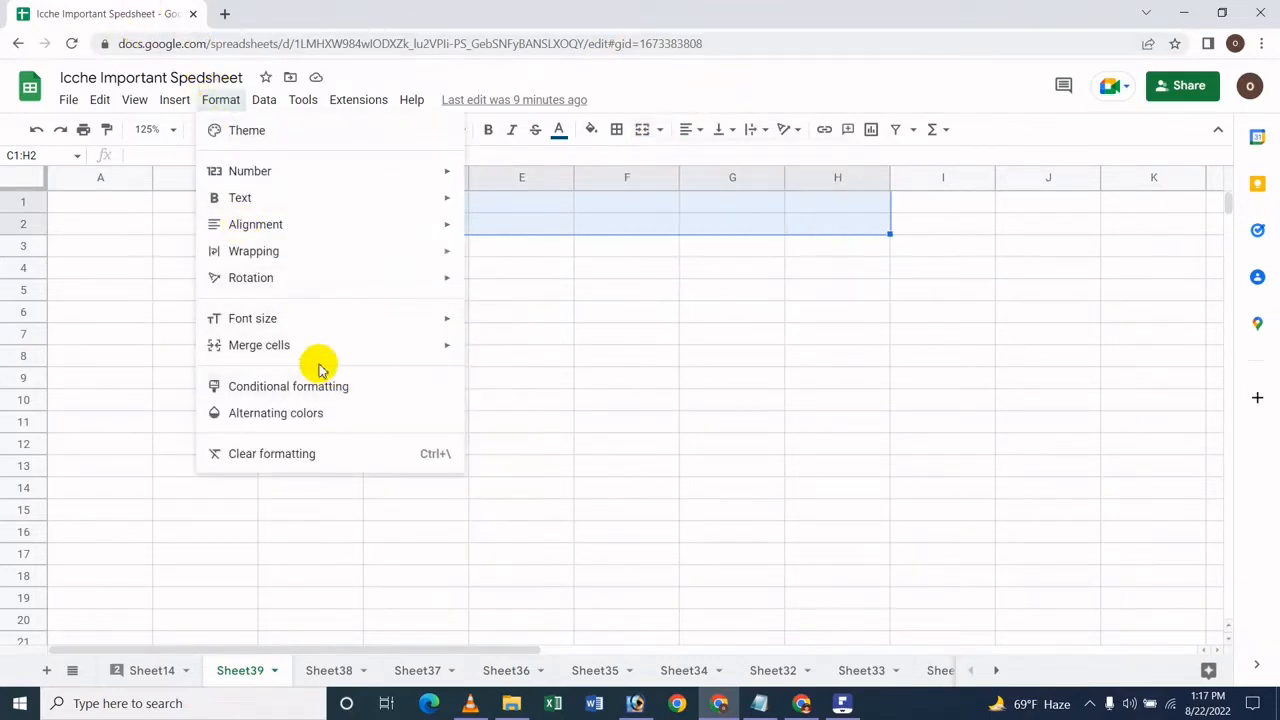
{"action": "mouse_move", "coordinate": [329, 346]}
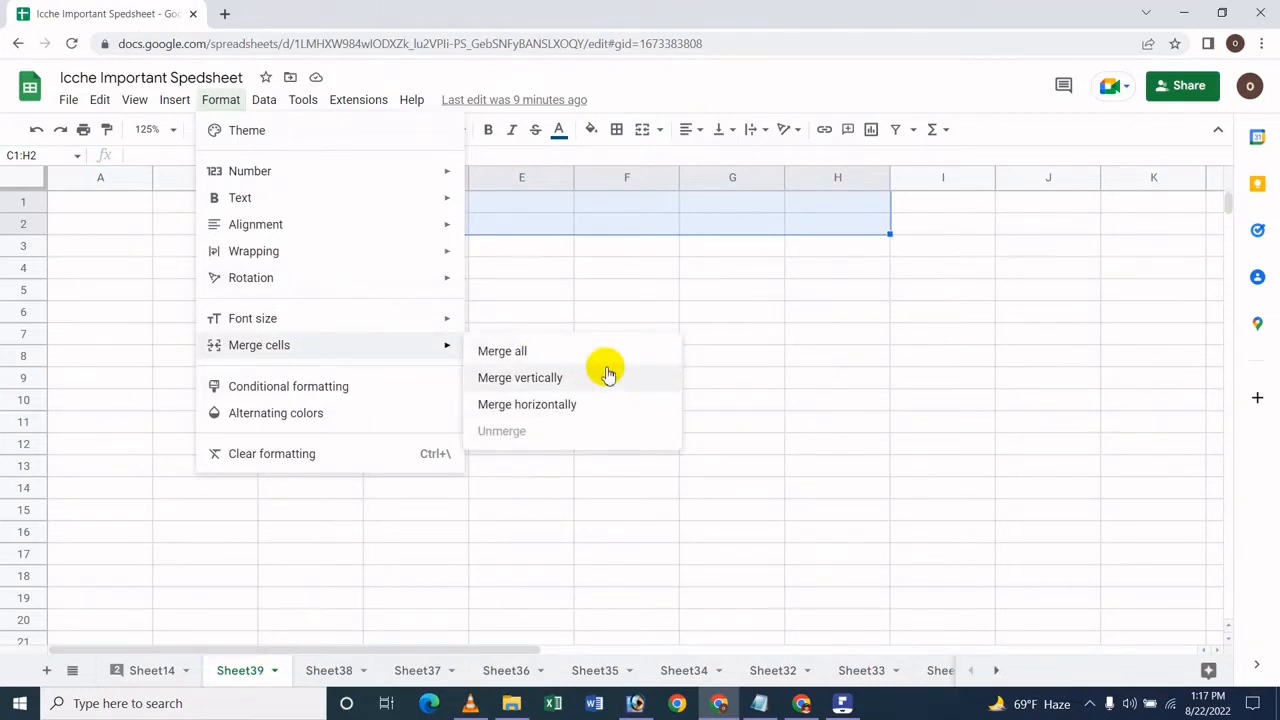
{"action": "left_click", "coordinate": [757, 82]}
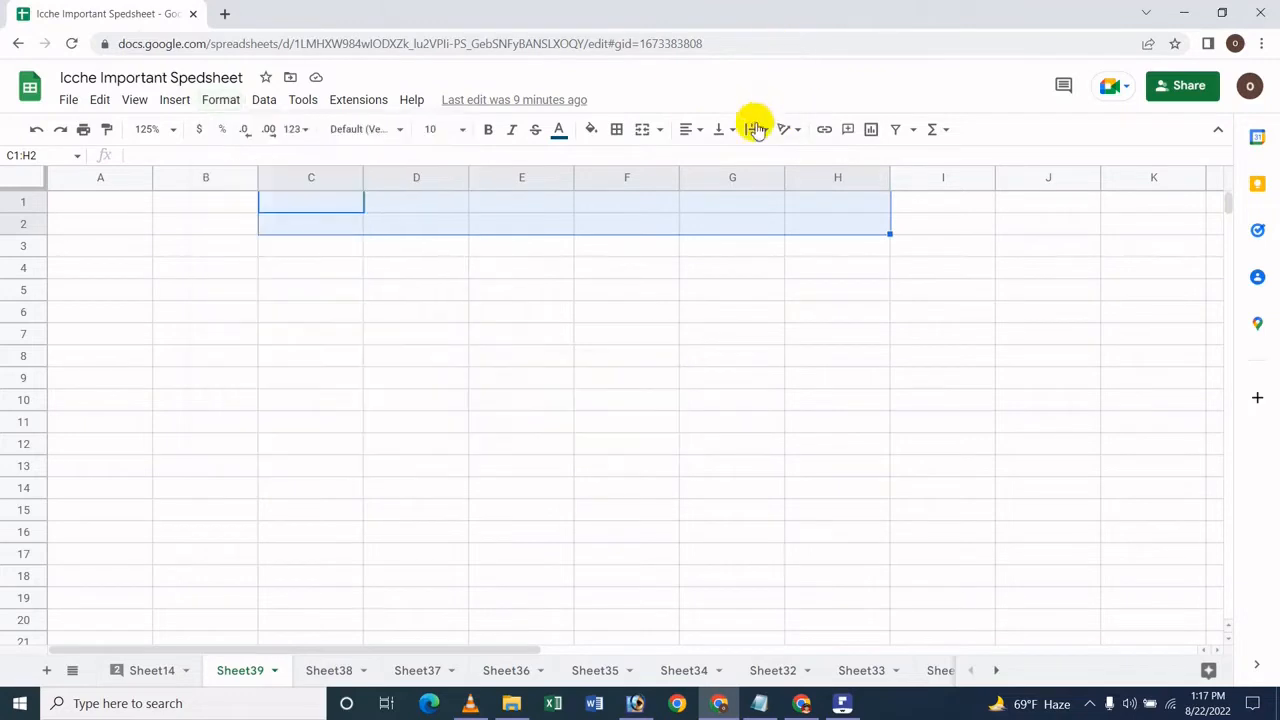
{"action": "left_click", "coordinate": [648, 131]}
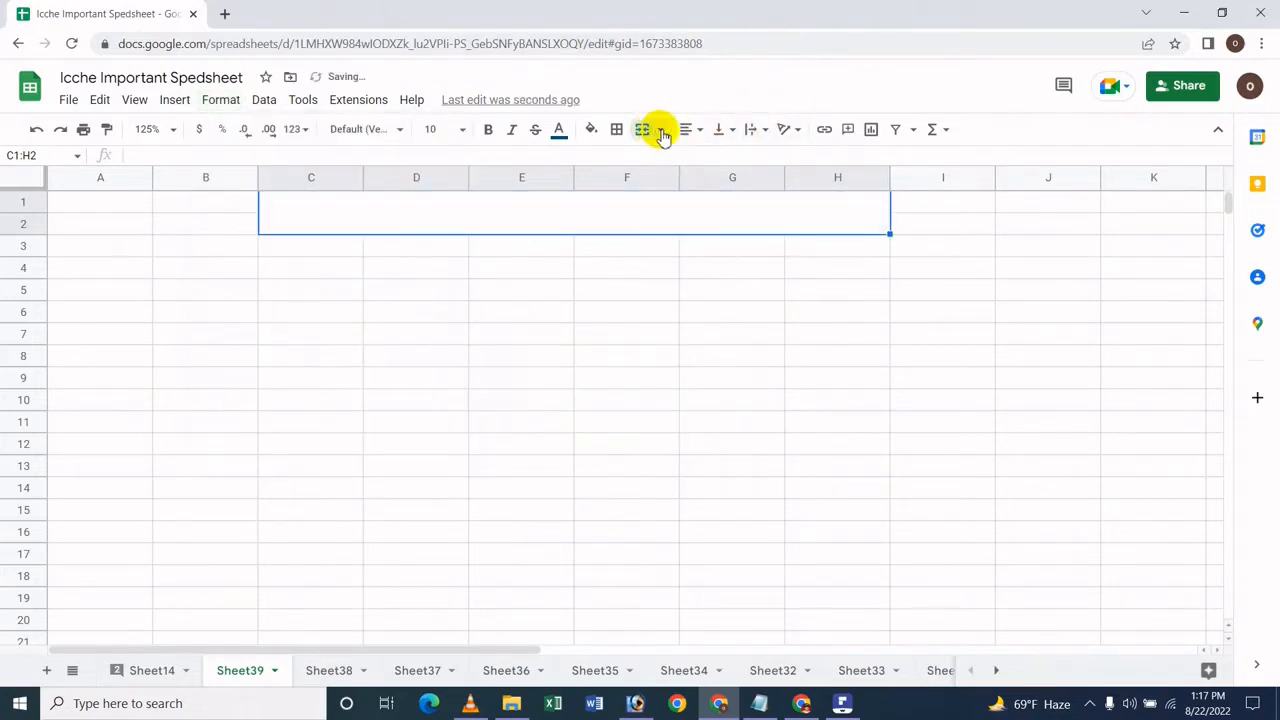
Step: Unmerge C1:H2 and merge the whole range again with the Merge all option
{"action": "left_click", "coordinate": [648, 138]}
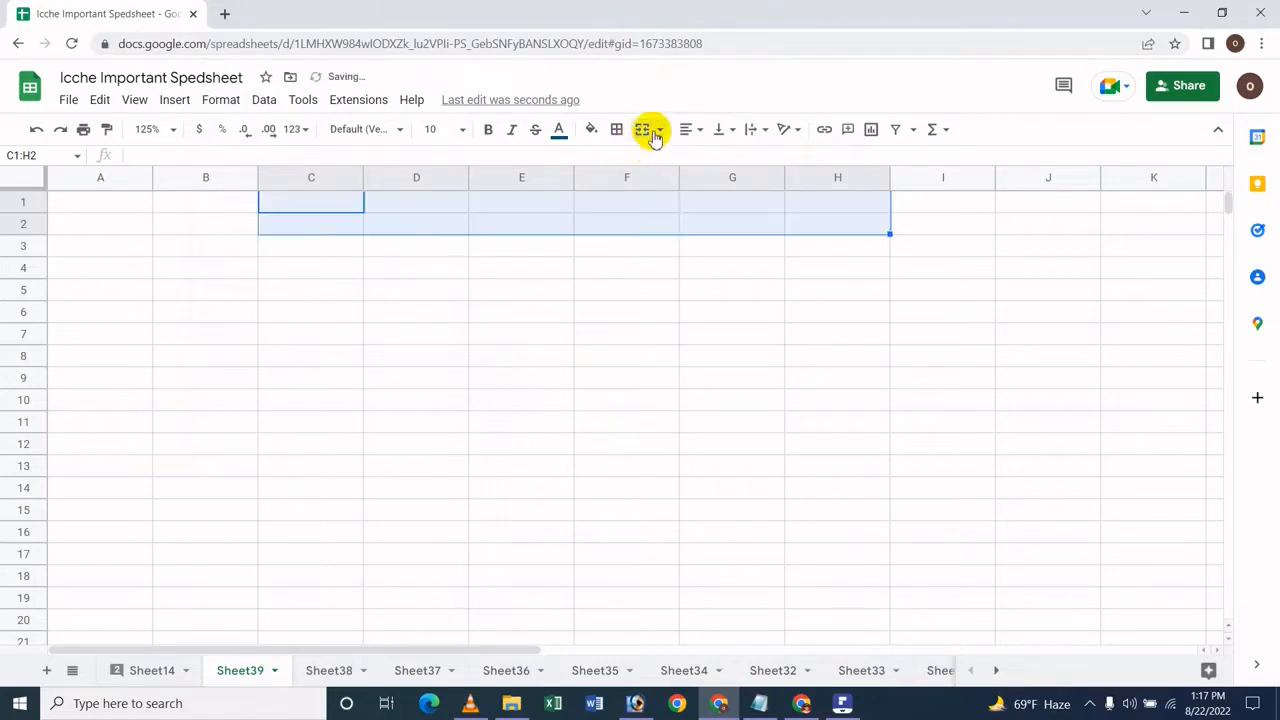
{"action": "left_click", "coordinate": [662, 129]}
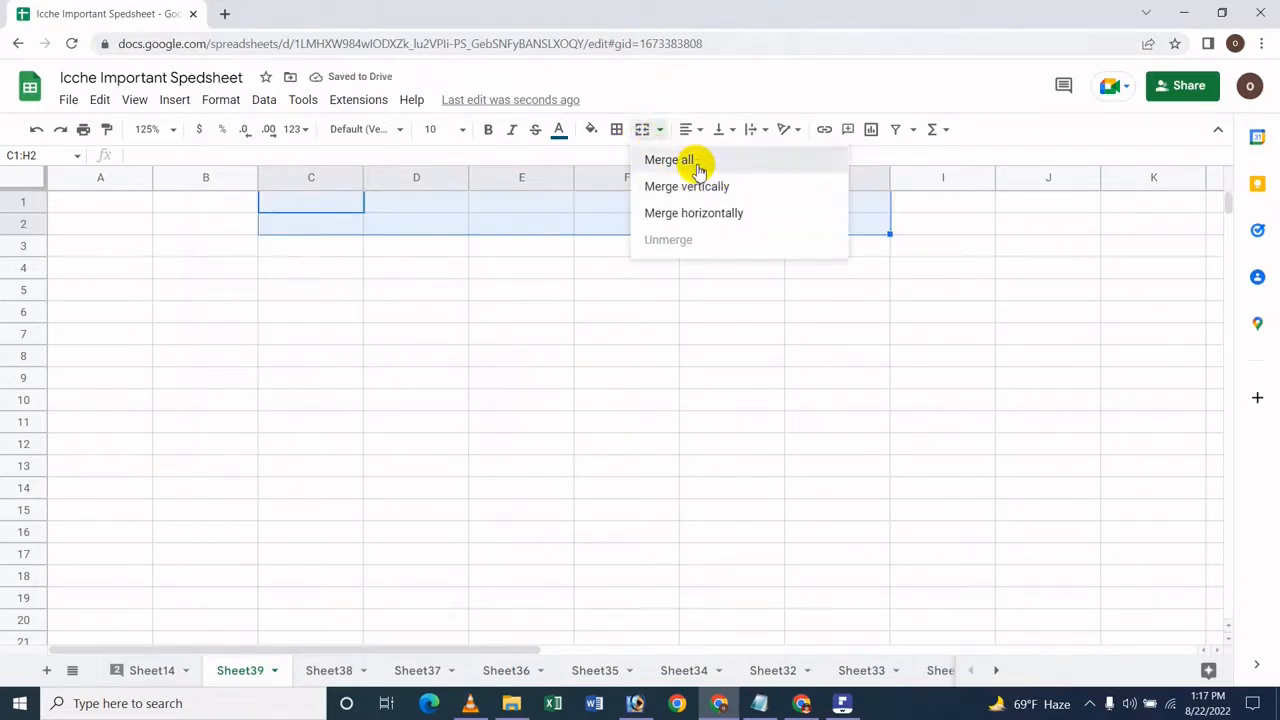
{"action": "left_click", "coordinate": [696, 163]}
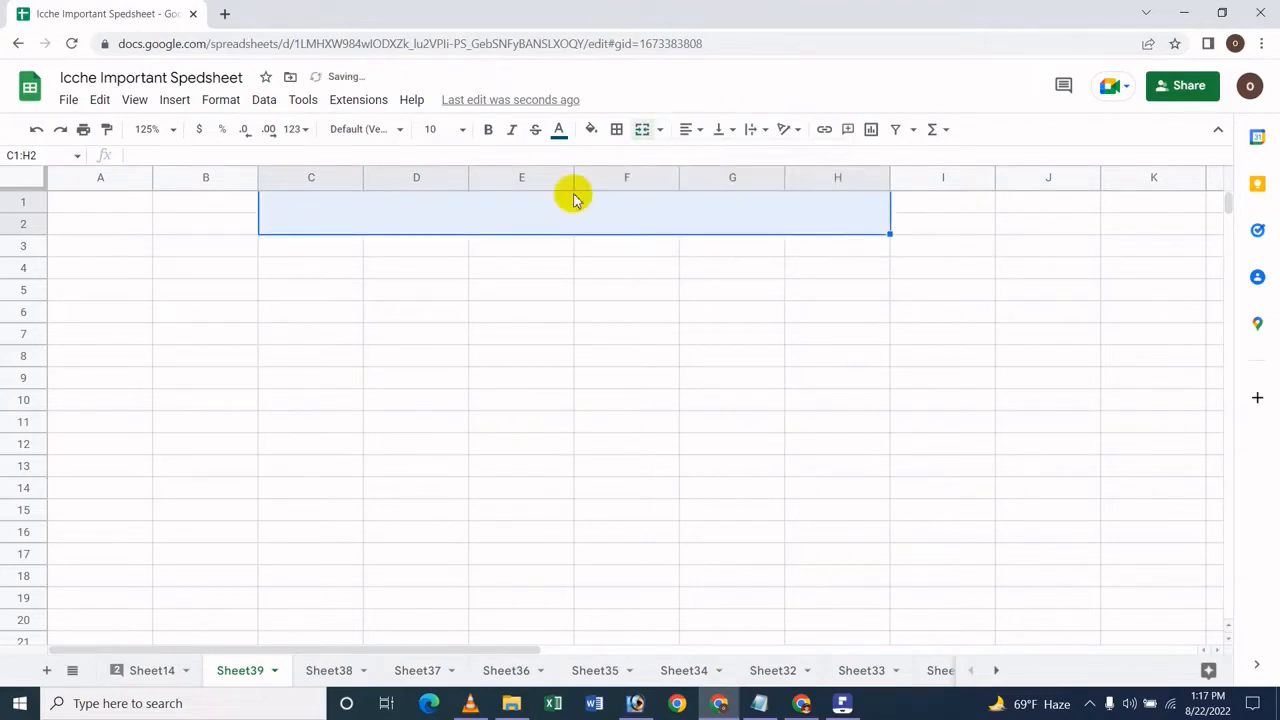
Step: Center the merged cell C1:H2 horizontally and apply the same center alignment to the entire sheet
{"action": "left_click", "coordinate": [434, 212]}
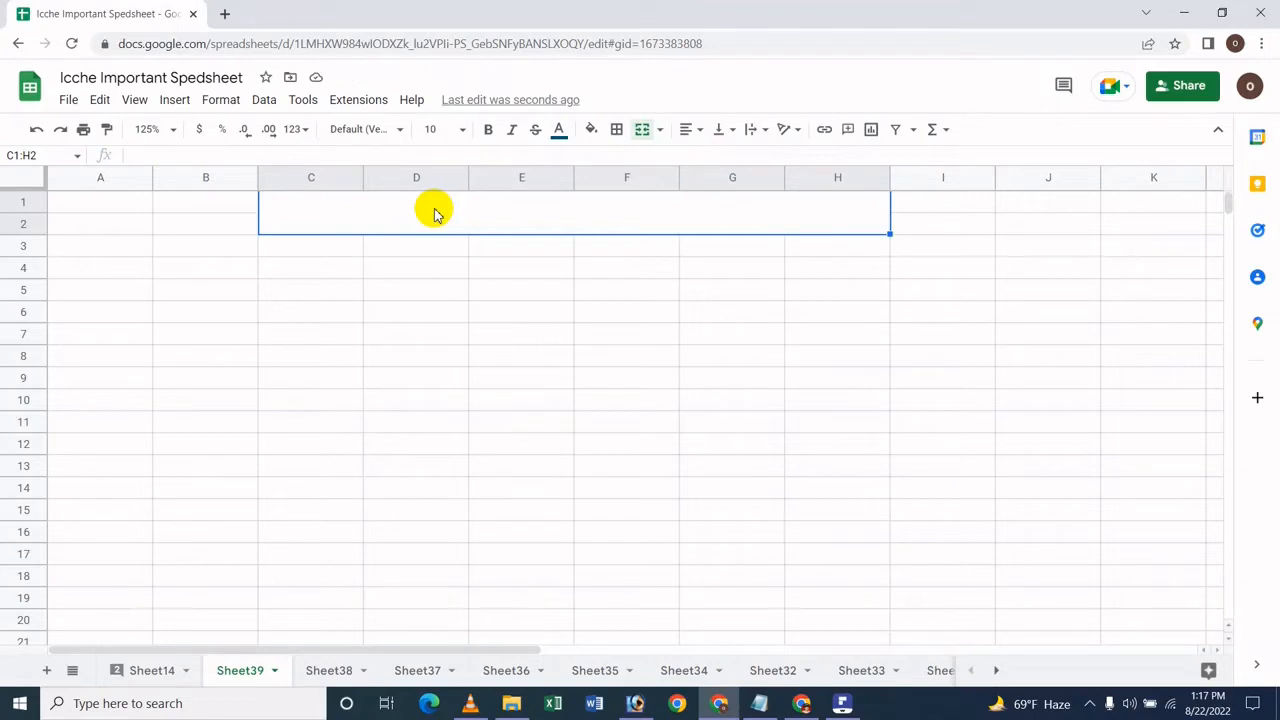
{"action": "left_click", "coordinate": [688, 129]}
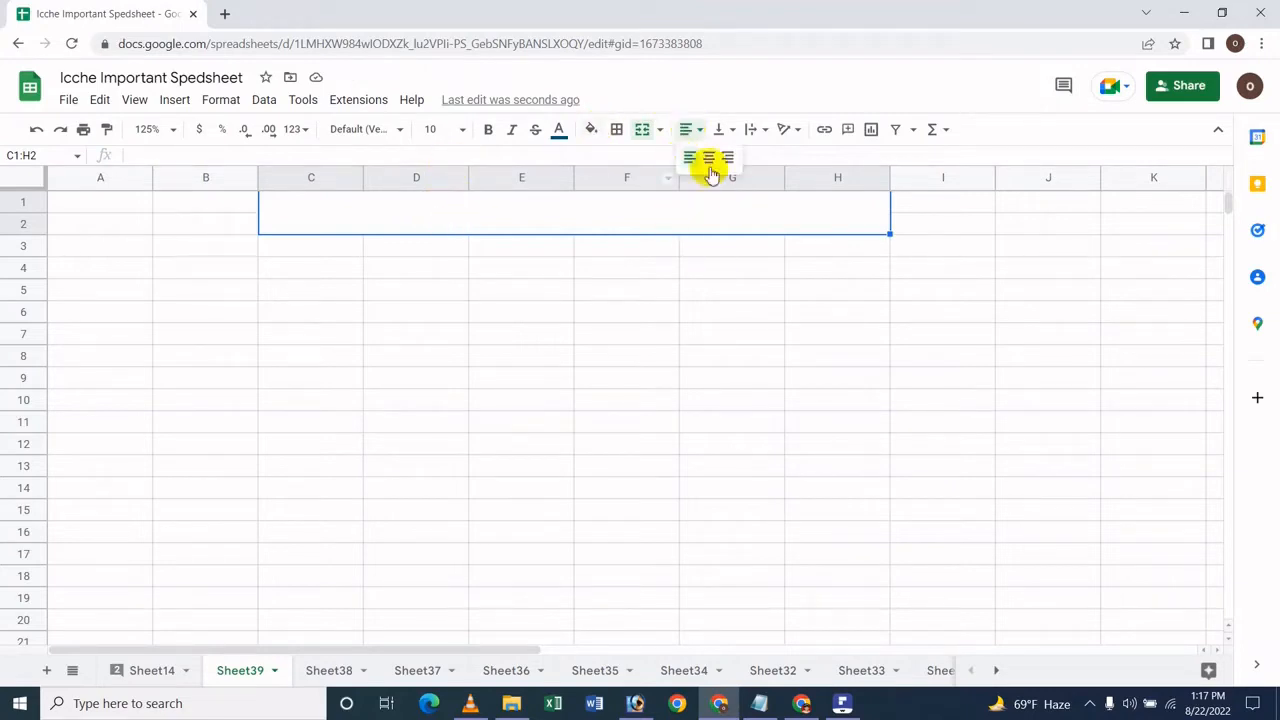
{"action": "left_click", "coordinate": [708, 162]}
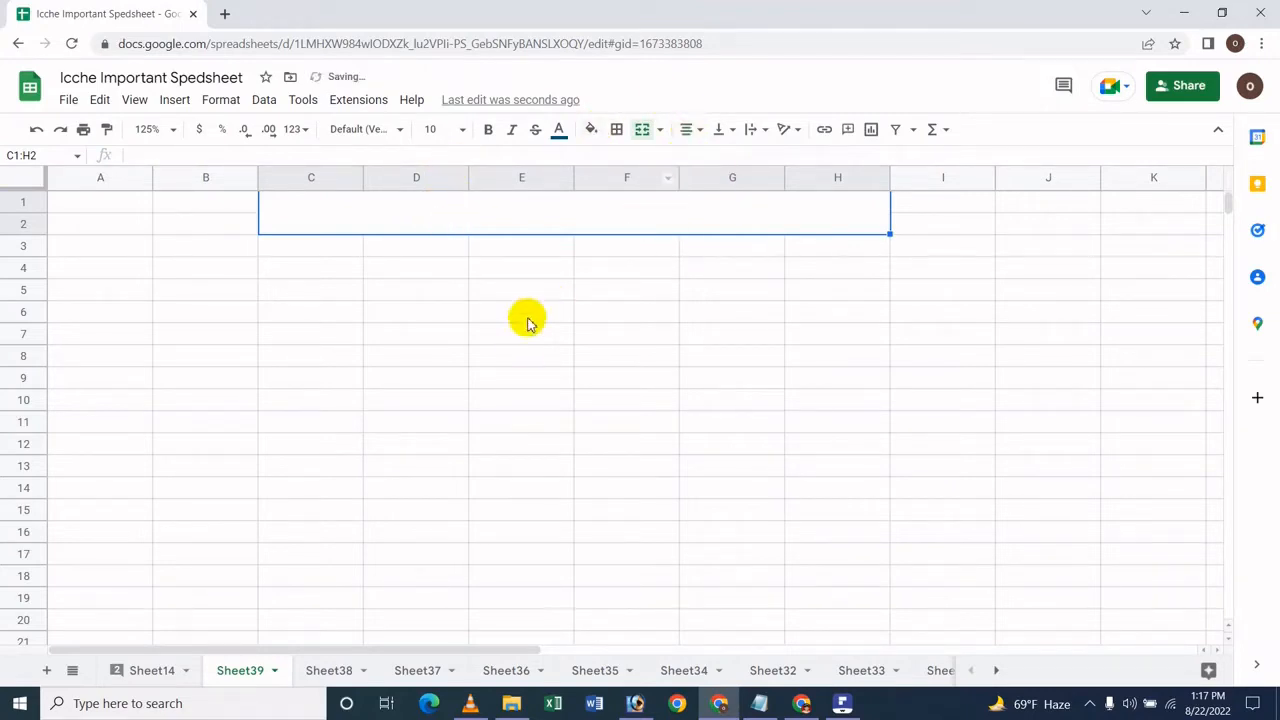
{"action": "key", "text": "ctrl+a"}
{"action": "left_click", "coordinate": [698, 130]}
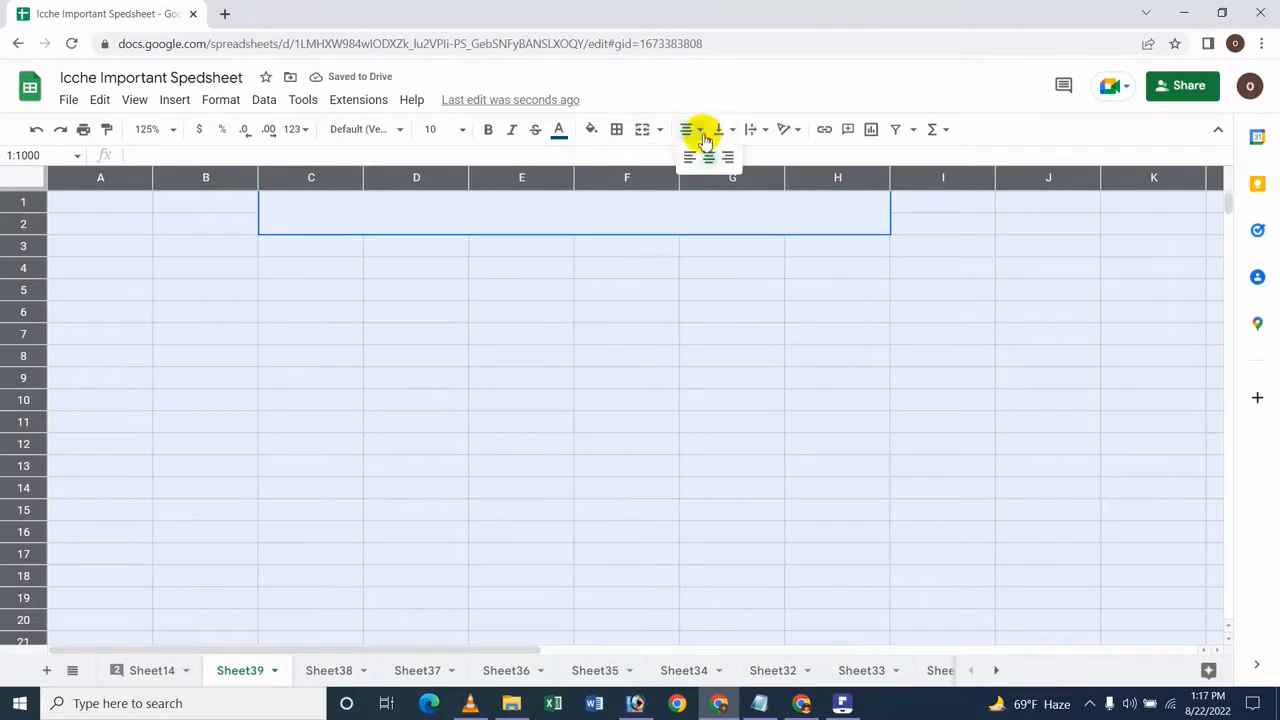
{"action": "left_click", "coordinate": [708, 157]}
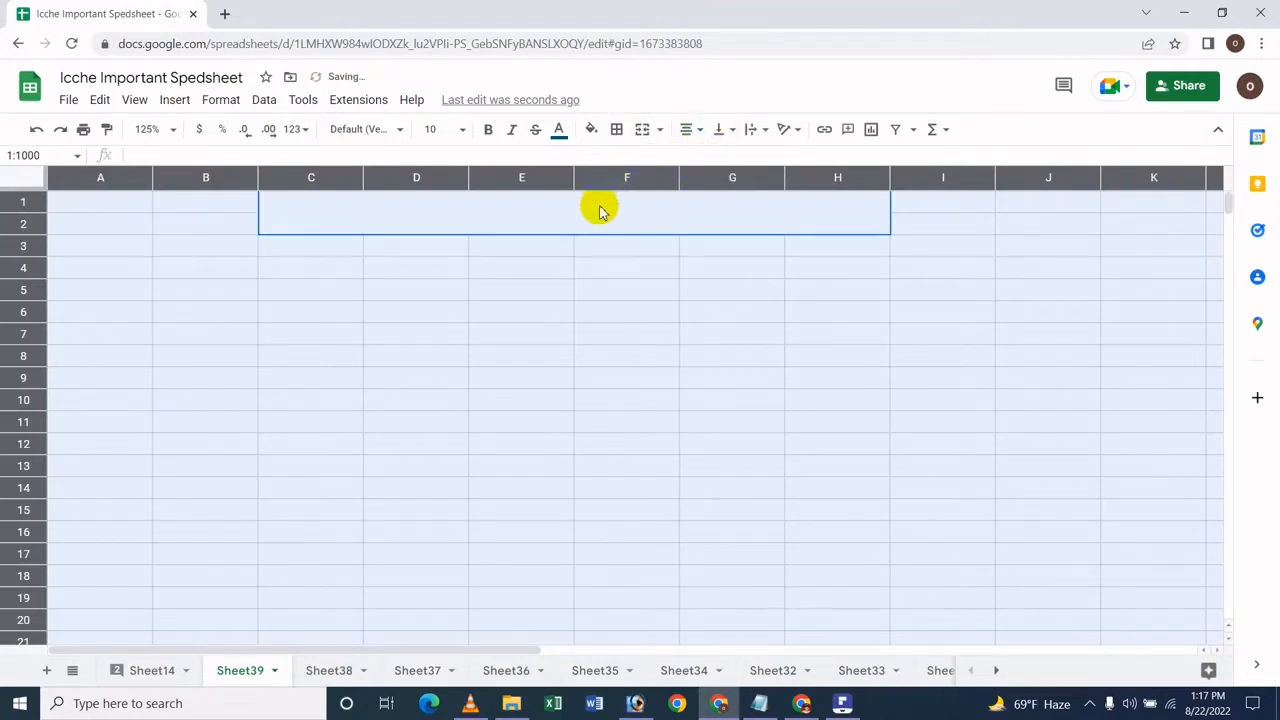
Step: Enter the title "Employee Salary Sheet" in the merged cell C1:H2 and align it vertically to the middle
{"action": "left_click", "coordinate": [601, 213]}
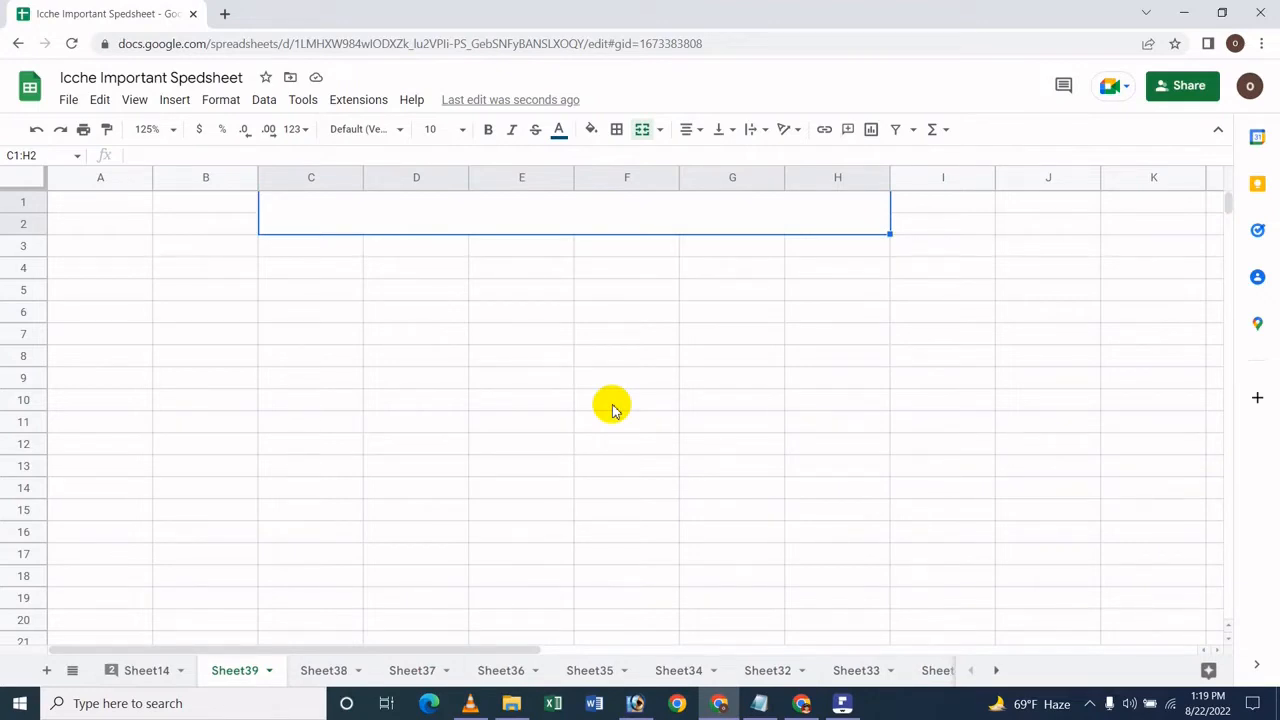
{"action": "type", "text": "Employee Salary Sheet"}
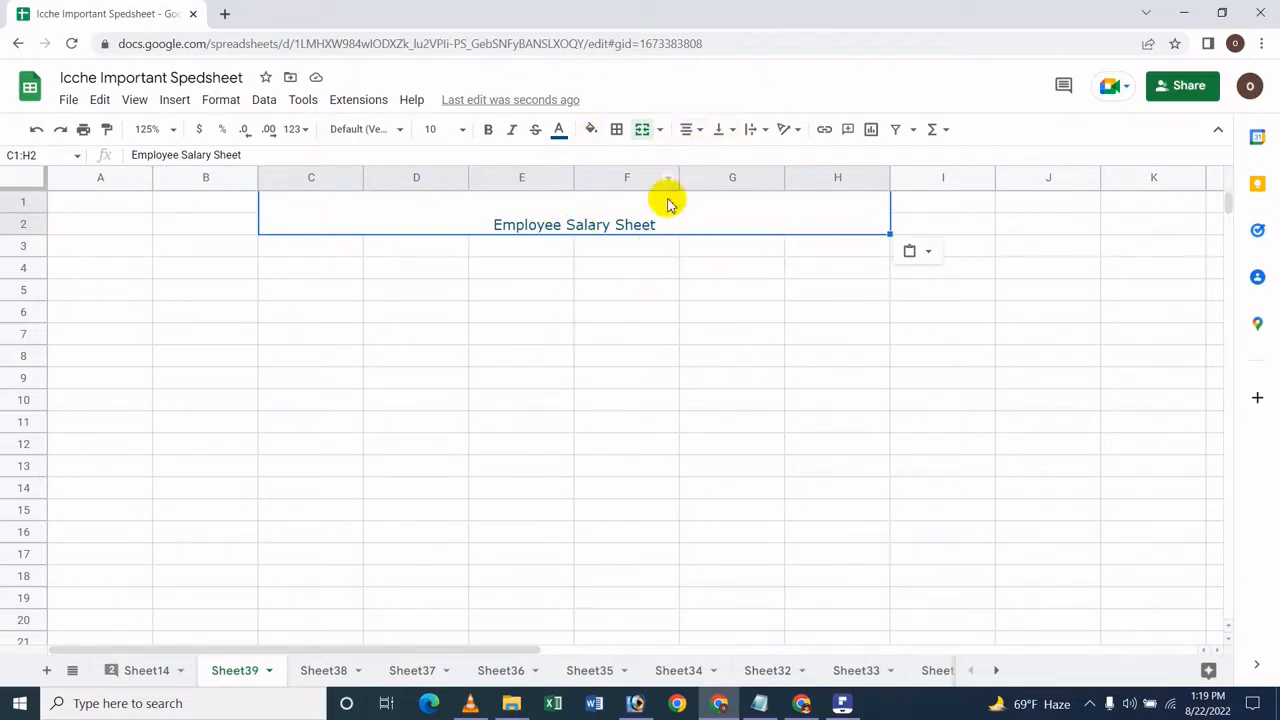
{"action": "left_click", "coordinate": [737, 128]}
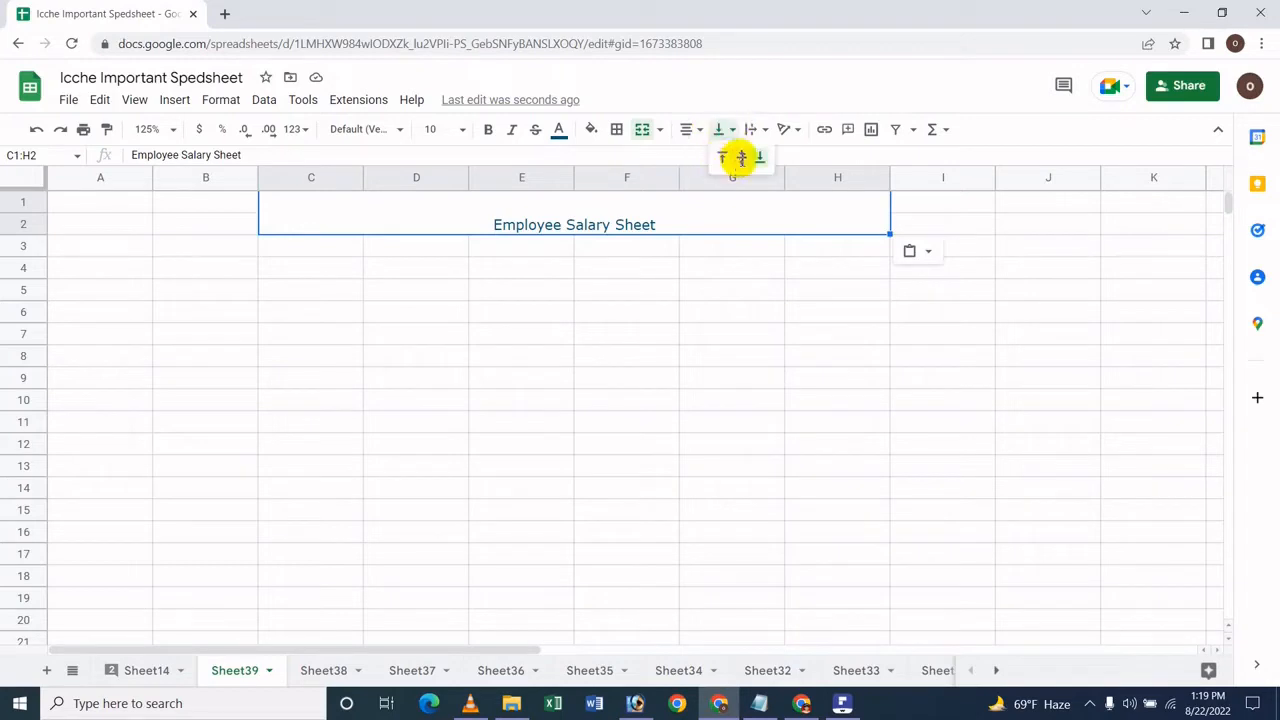
{"action": "left_click", "coordinate": [741, 158]}
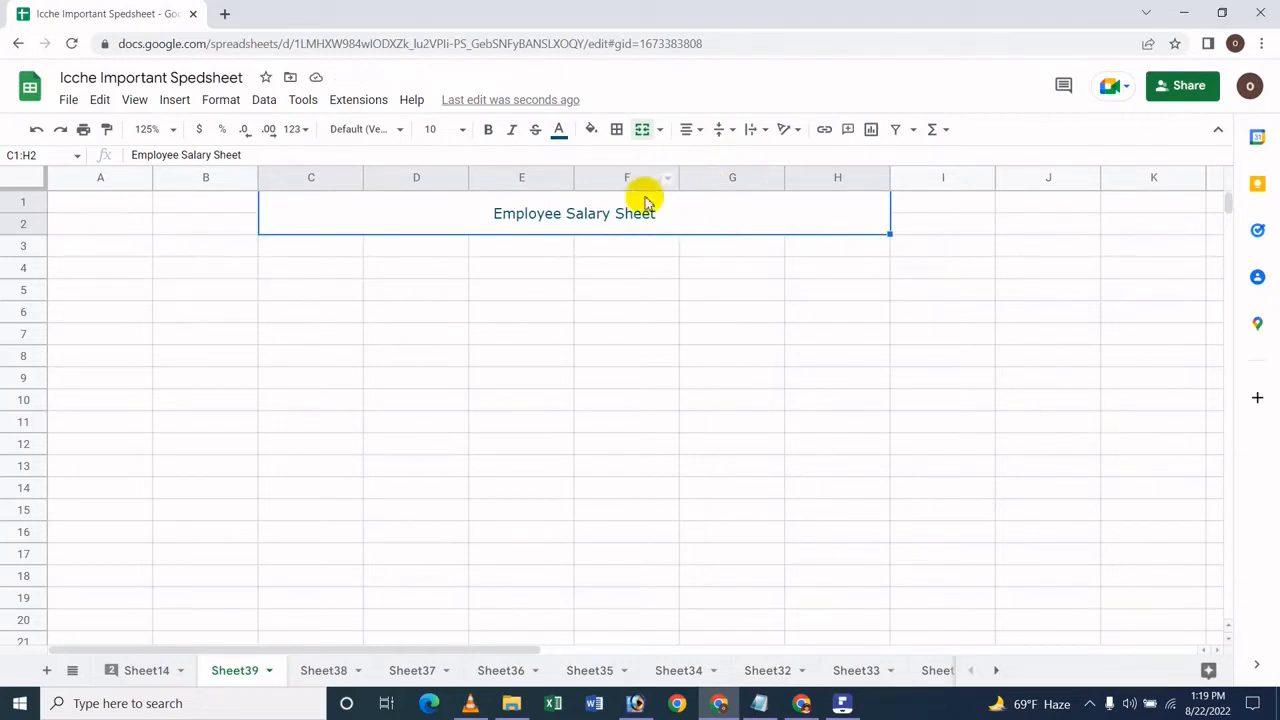
Step: Format the "Employee Salary Sheet" title as bold, italic, red text
{"action": "left_click", "coordinate": [558, 288]}
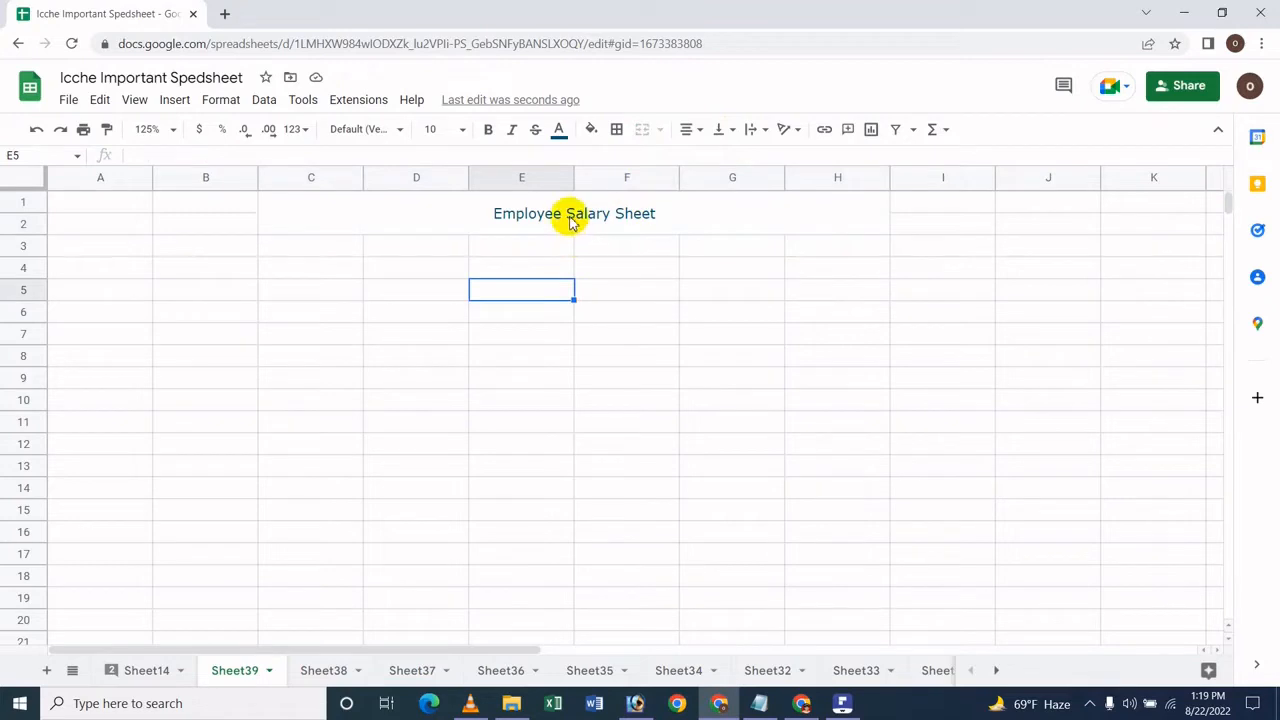
{"action": "left_click", "coordinate": [572, 220]}
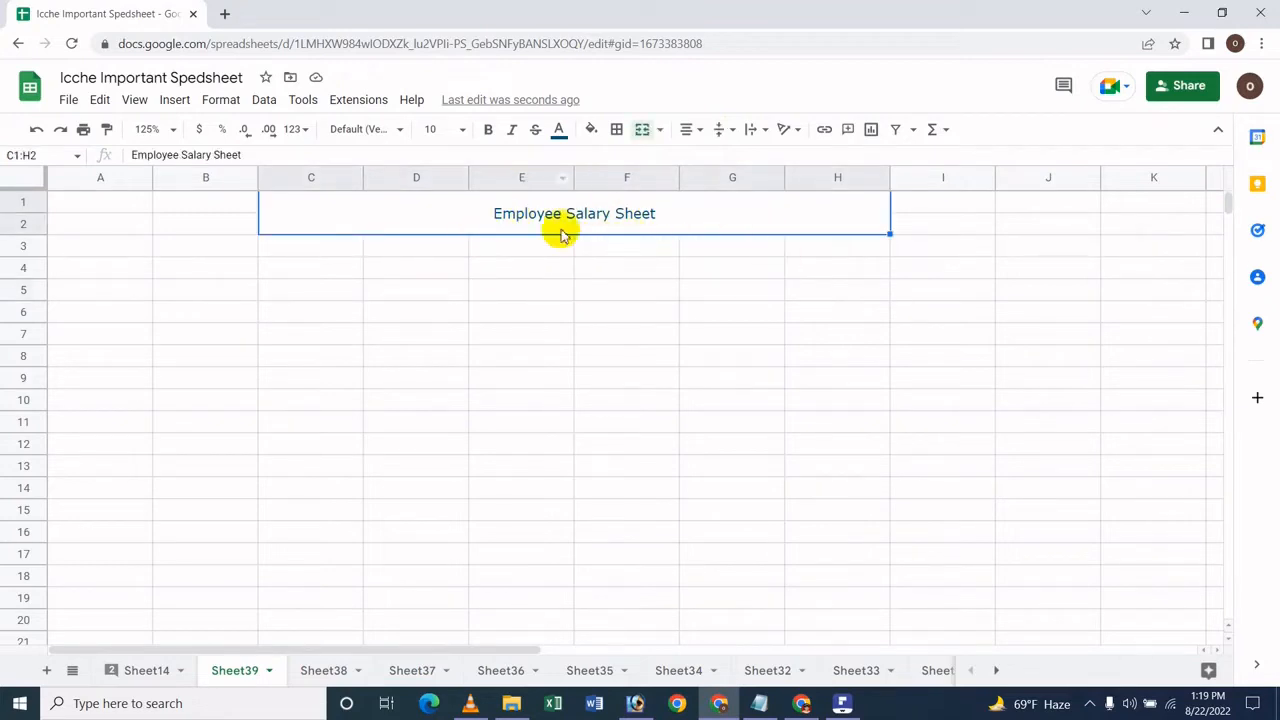
{"action": "left_click", "coordinate": [497, 133]}
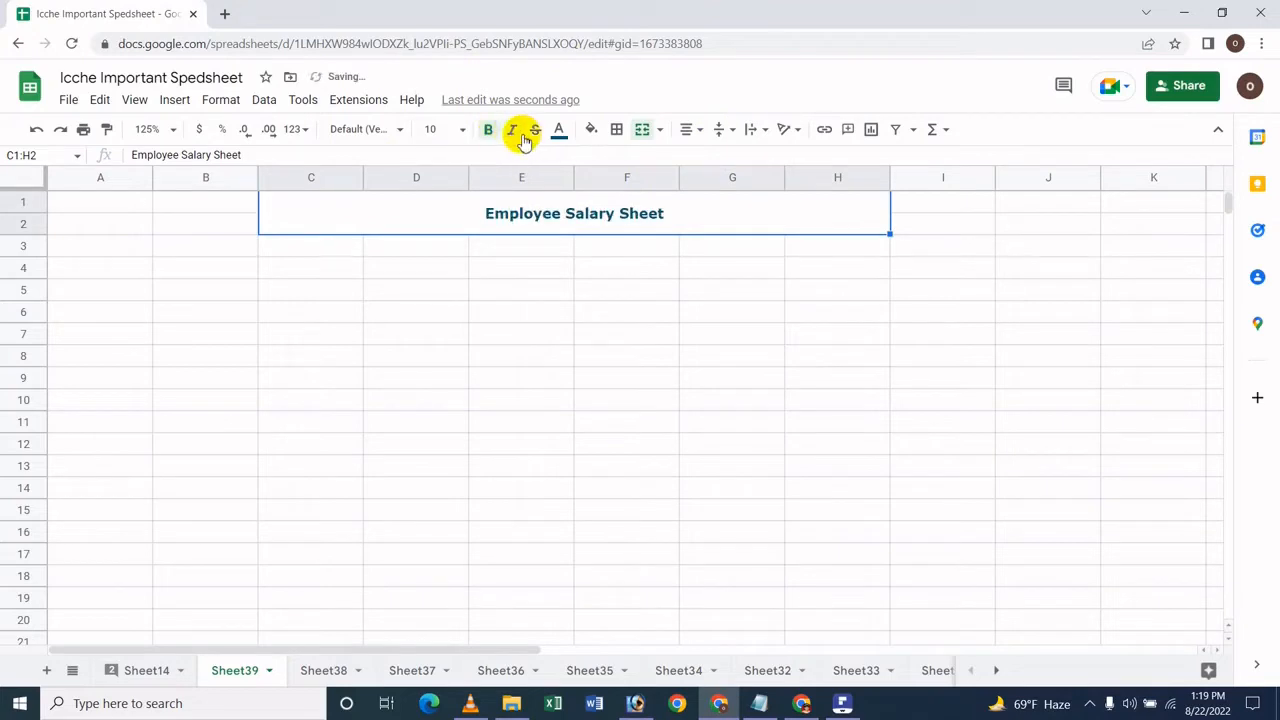
{"action": "left_click", "coordinate": [513, 132]}
{"action": "left_click", "coordinate": [560, 130]}
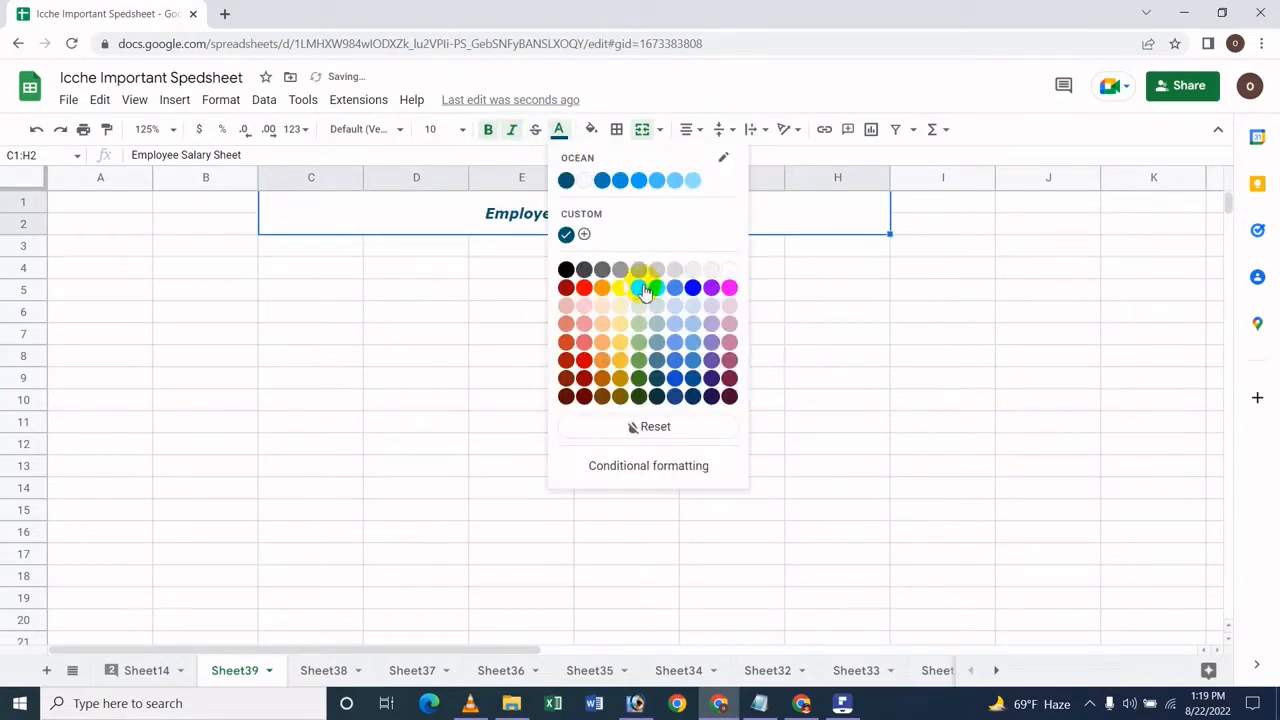
{"action": "left_click", "coordinate": [587, 289]}
Step: Fill the title cell C1:H2 with yellow and set its font to Pacifico
{"action": "left_click", "coordinate": [591, 130]}
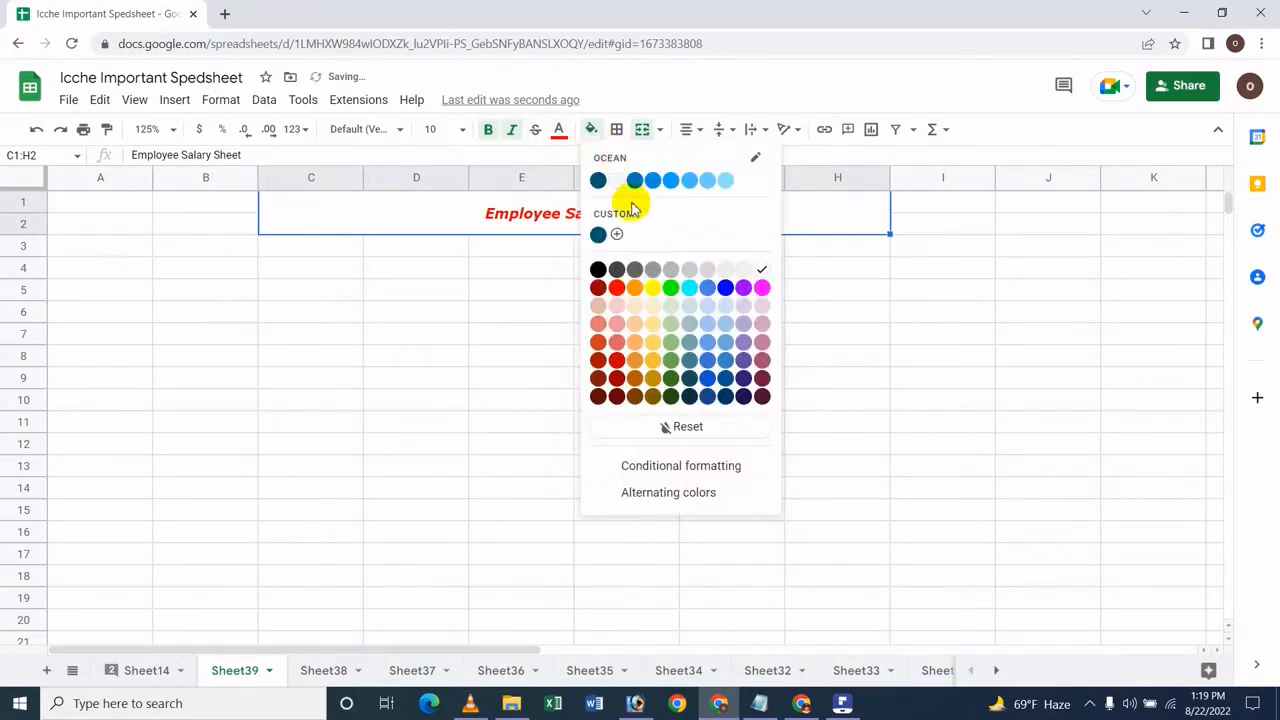
{"action": "left_click", "coordinate": [652, 289]}
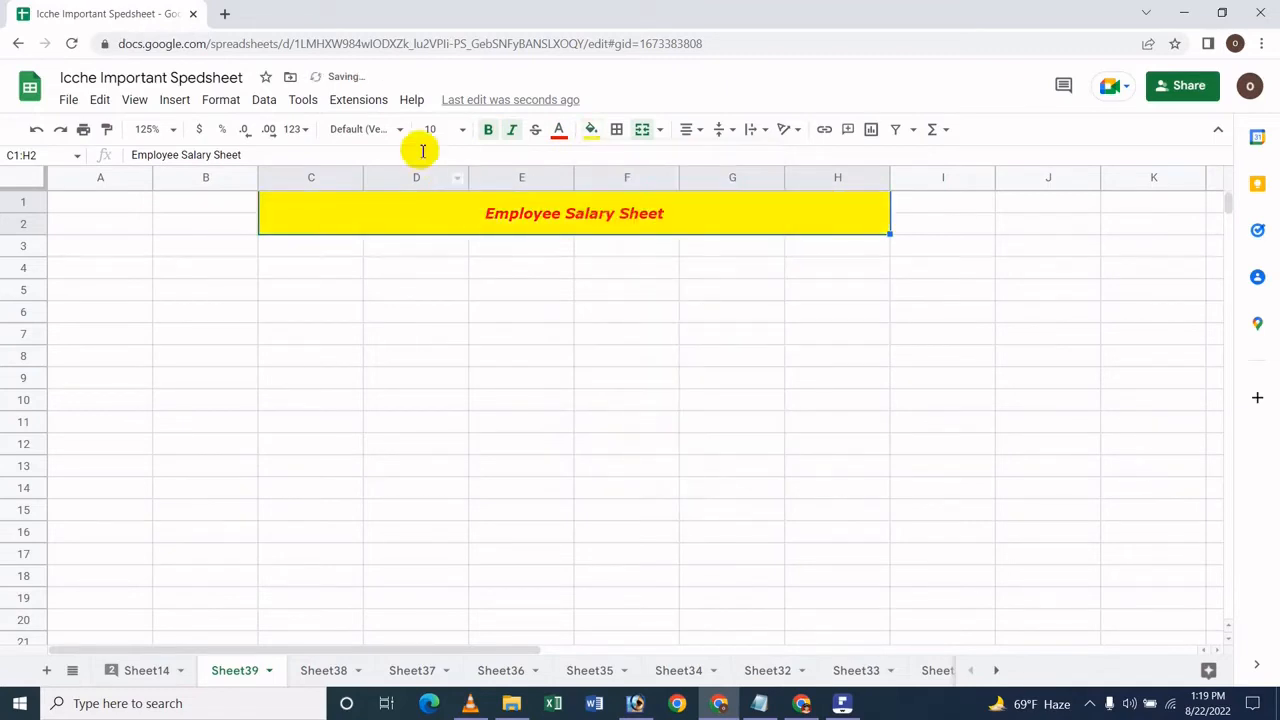
{"action": "left_click", "coordinate": [394, 131]}
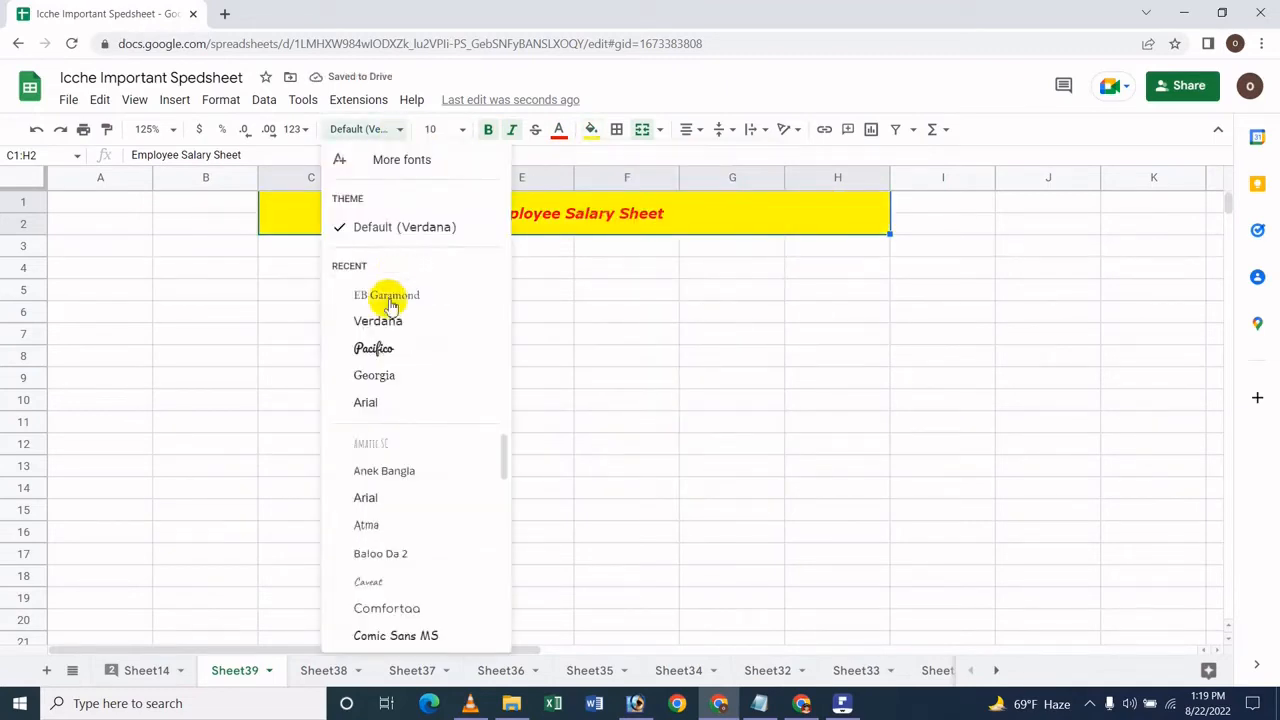
{"action": "left_click", "coordinate": [349, 346]}
{"action": "left_click", "coordinate": [498, 350]}
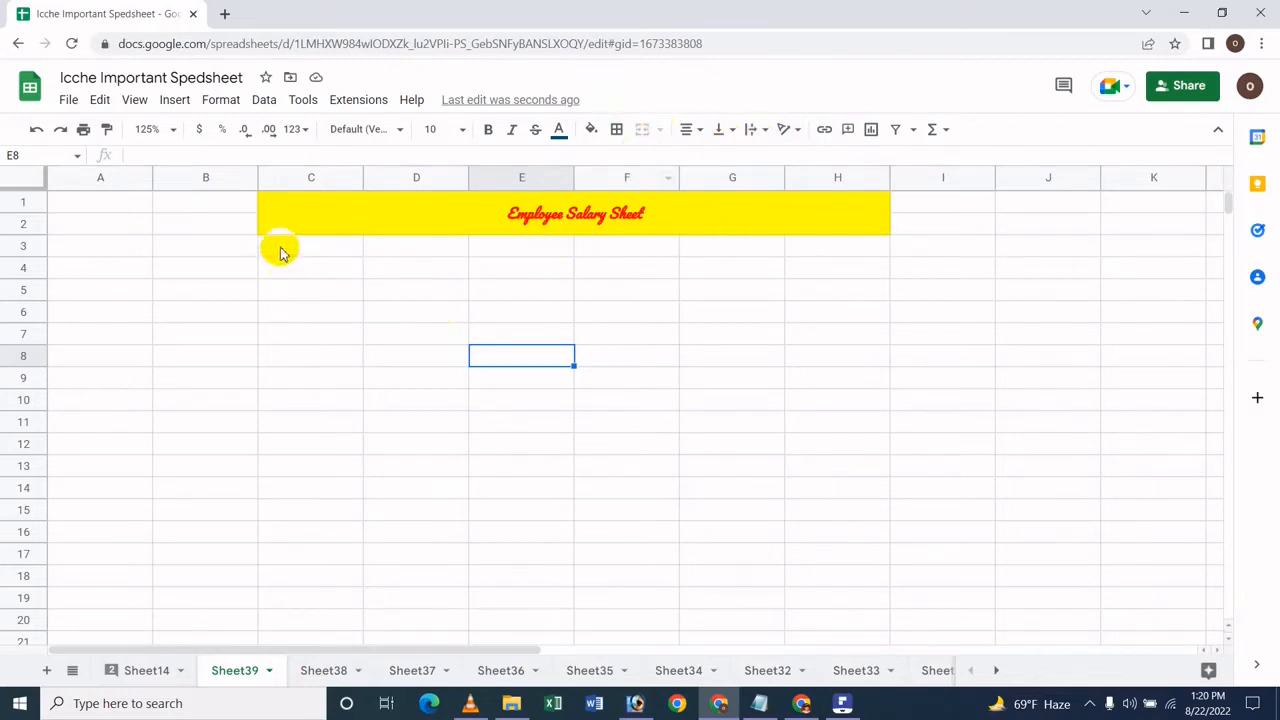
Step: Merge the range C3:H10 vertically so that each column forms one tall cell
{"action": "left_click_drag", "start_coordinate": [280, 249], "coordinate": [325, 290]}
{"action": "left_click_drag", "start_coordinate": [568, 400], "coordinate": [830, 401]}
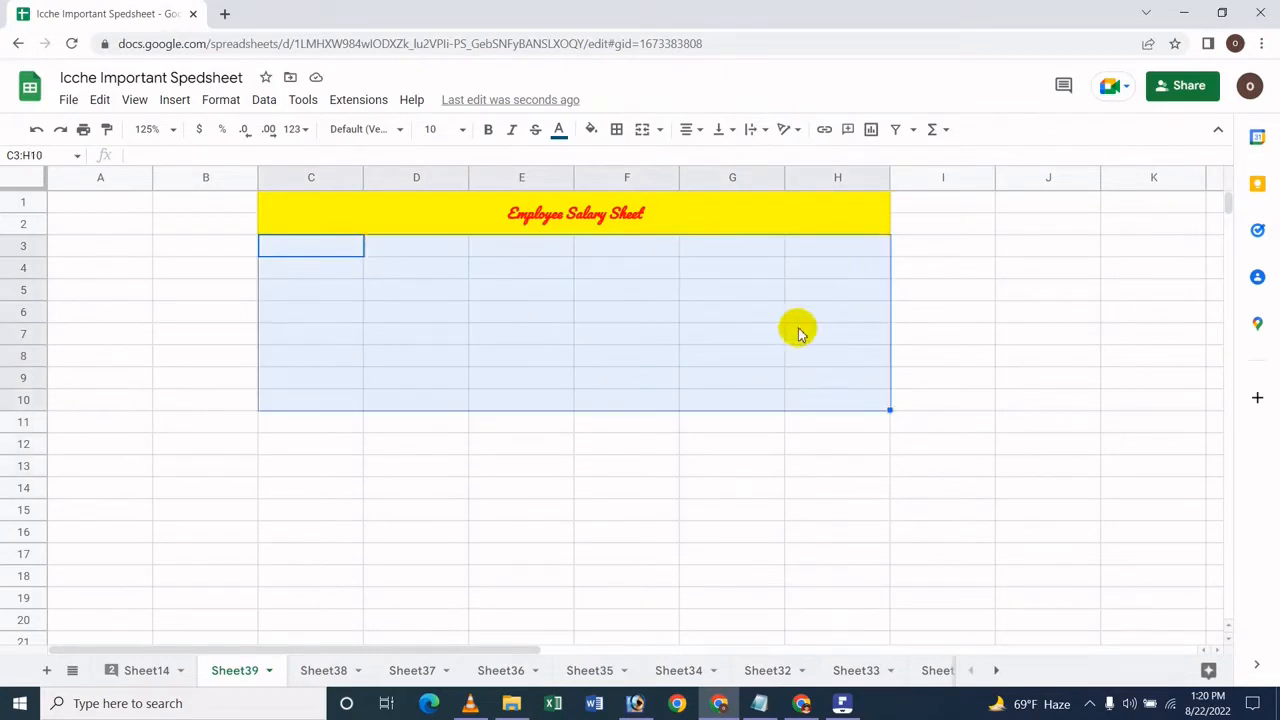
{"action": "left_click", "coordinate": [662, 130]}
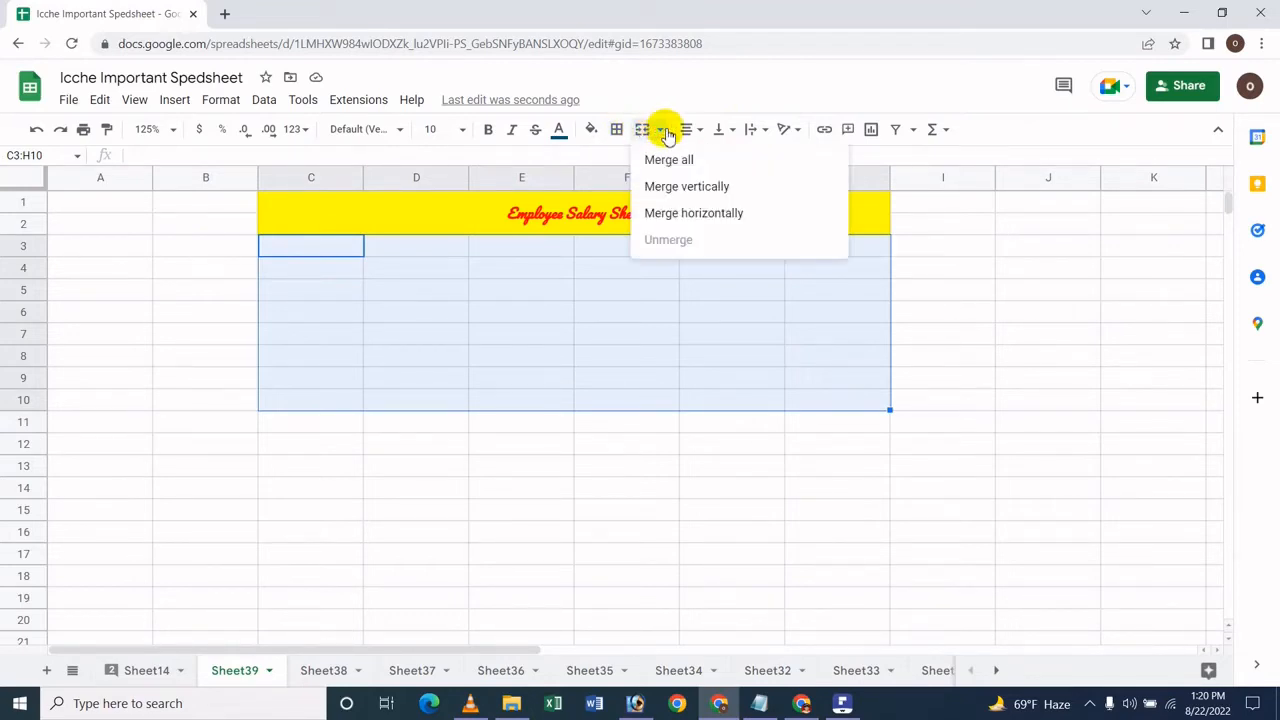
{"action": "left_click", "coordinate": [770, 190]}
{"action": "left_click", "coordinate": [409, 338]}
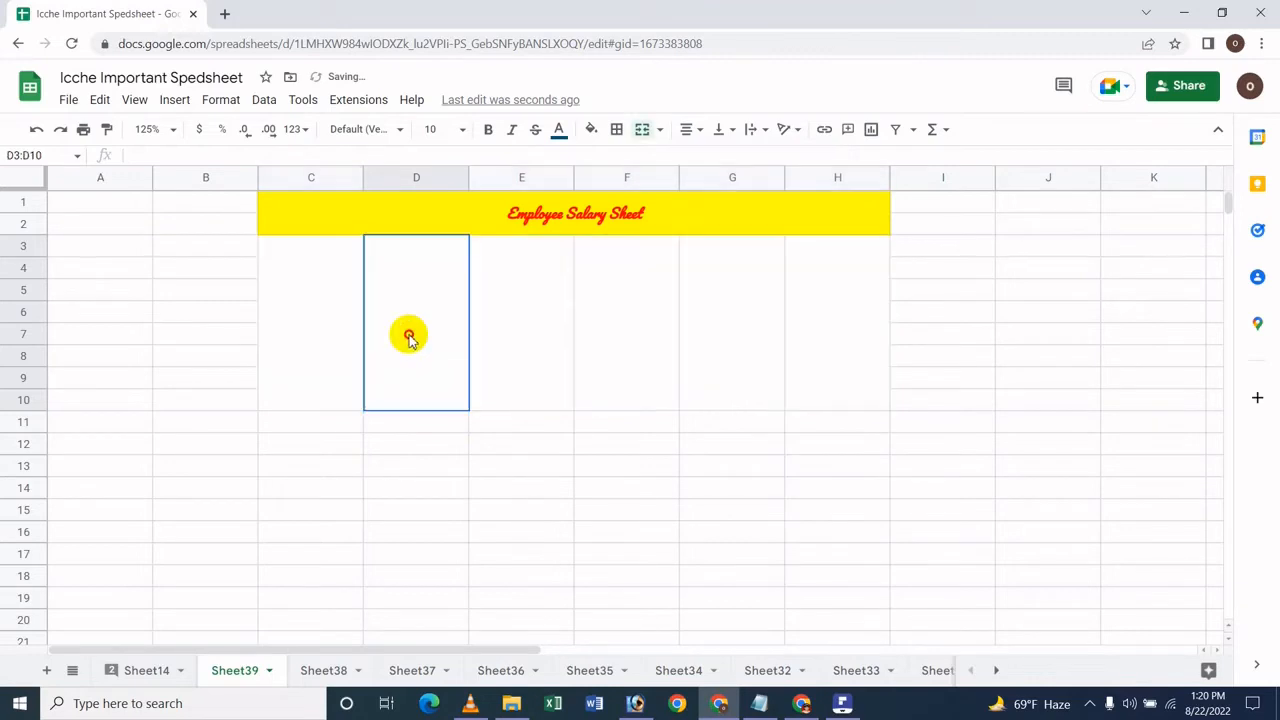
Step: Align the vertically merged cells in C3:H10 to the middle
{"action": "left_click", "coordinate": [308, 290]}
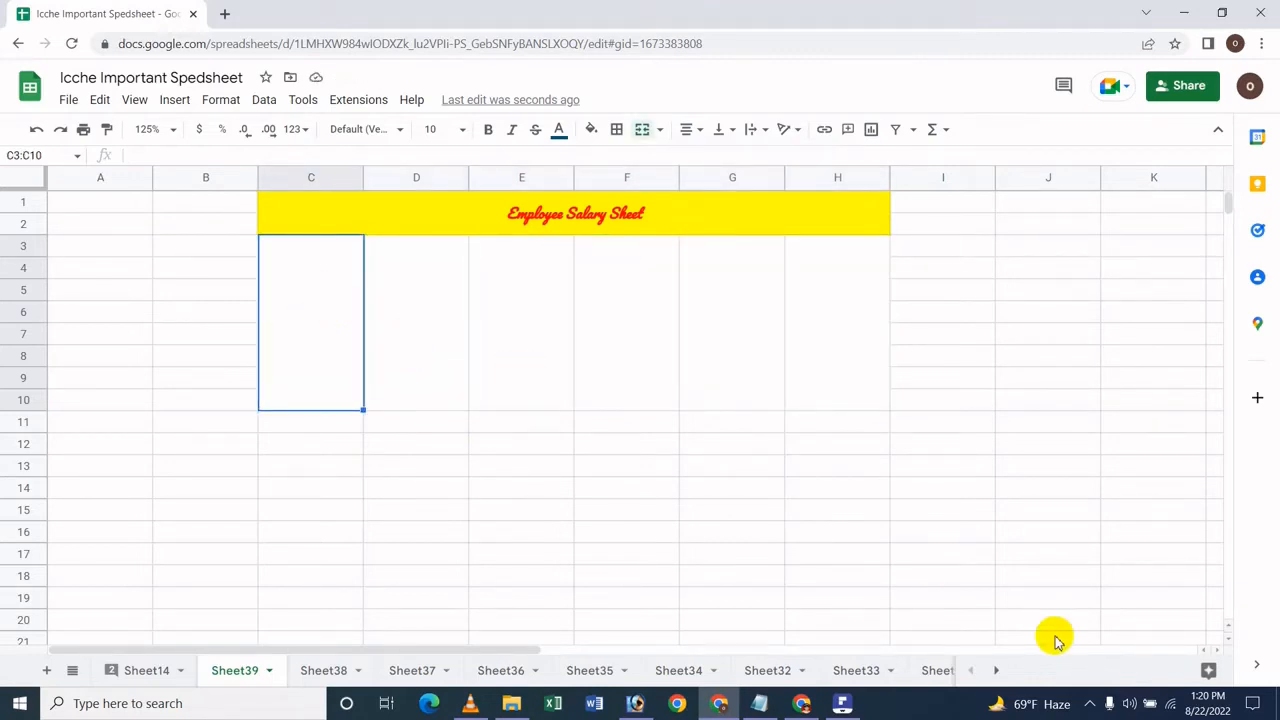
{"action": "type", "text": "kj"}
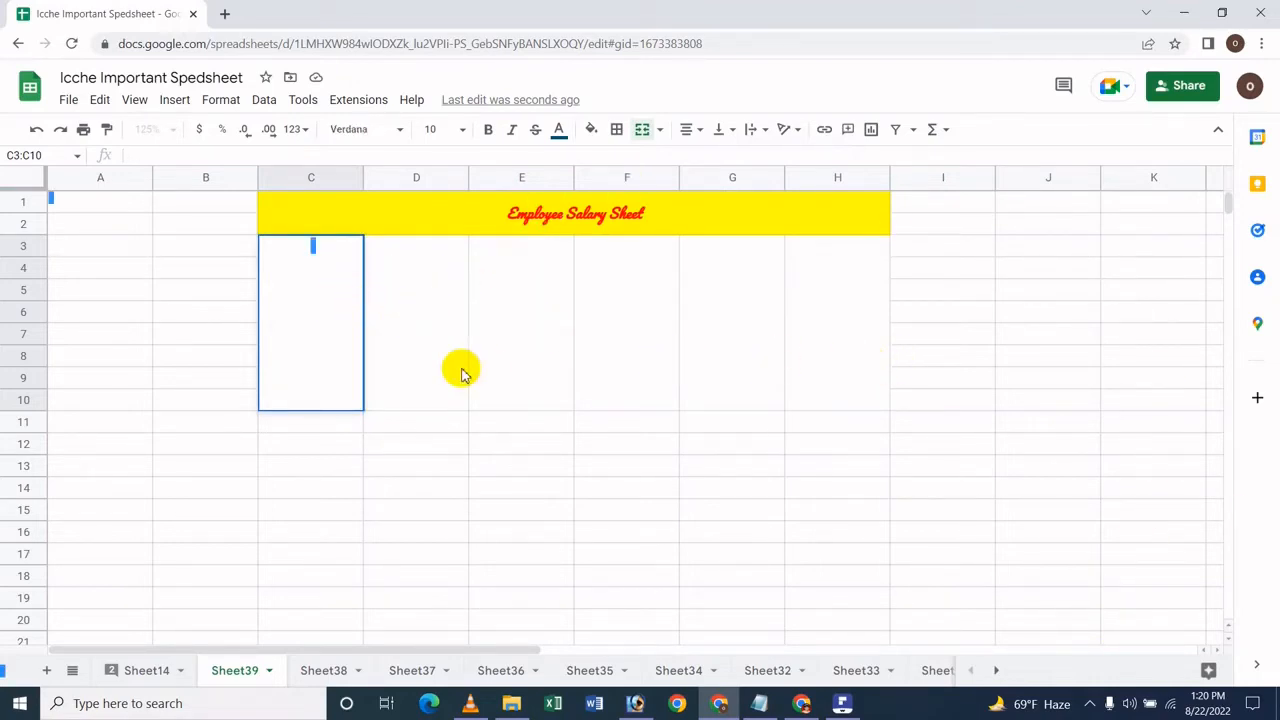
{"action": "left_click_drag", "start_coordinate": [349, 337], "coordinate": [867, 373]}
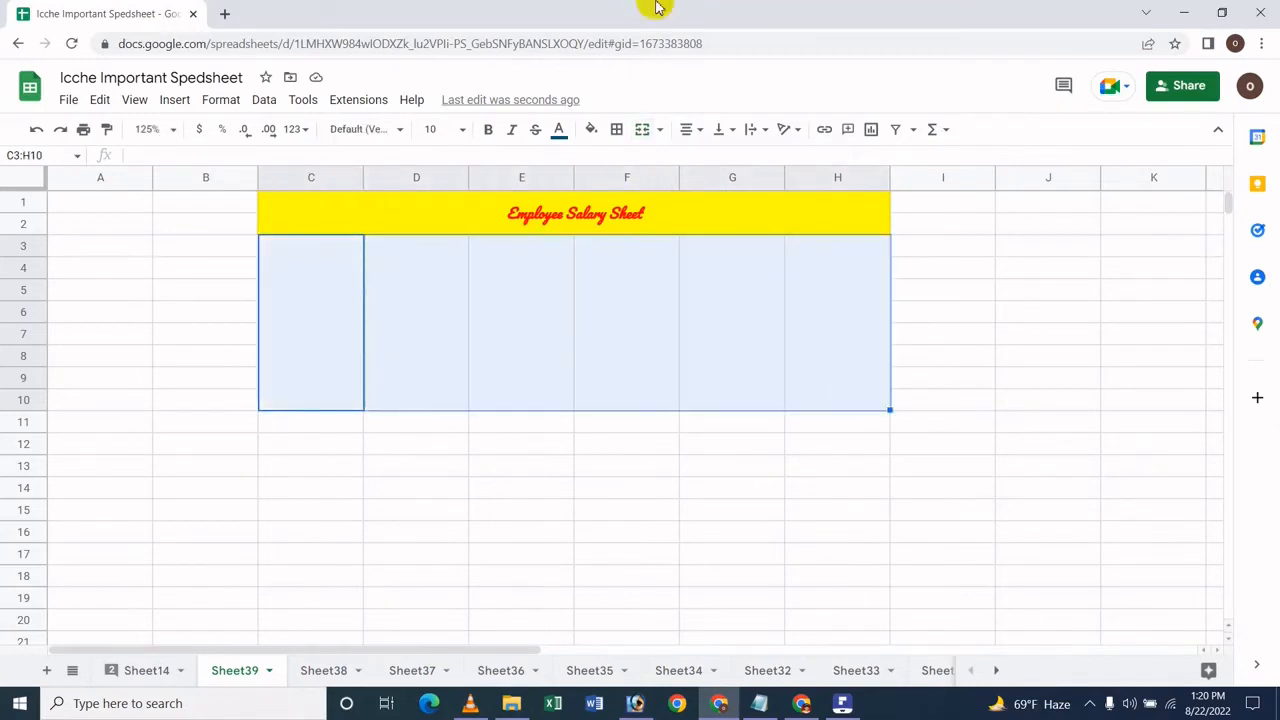
{"action": "left_click", "coordinate": [725, 130]}
{"action": "left_click", "coordinate": [737, 153]}
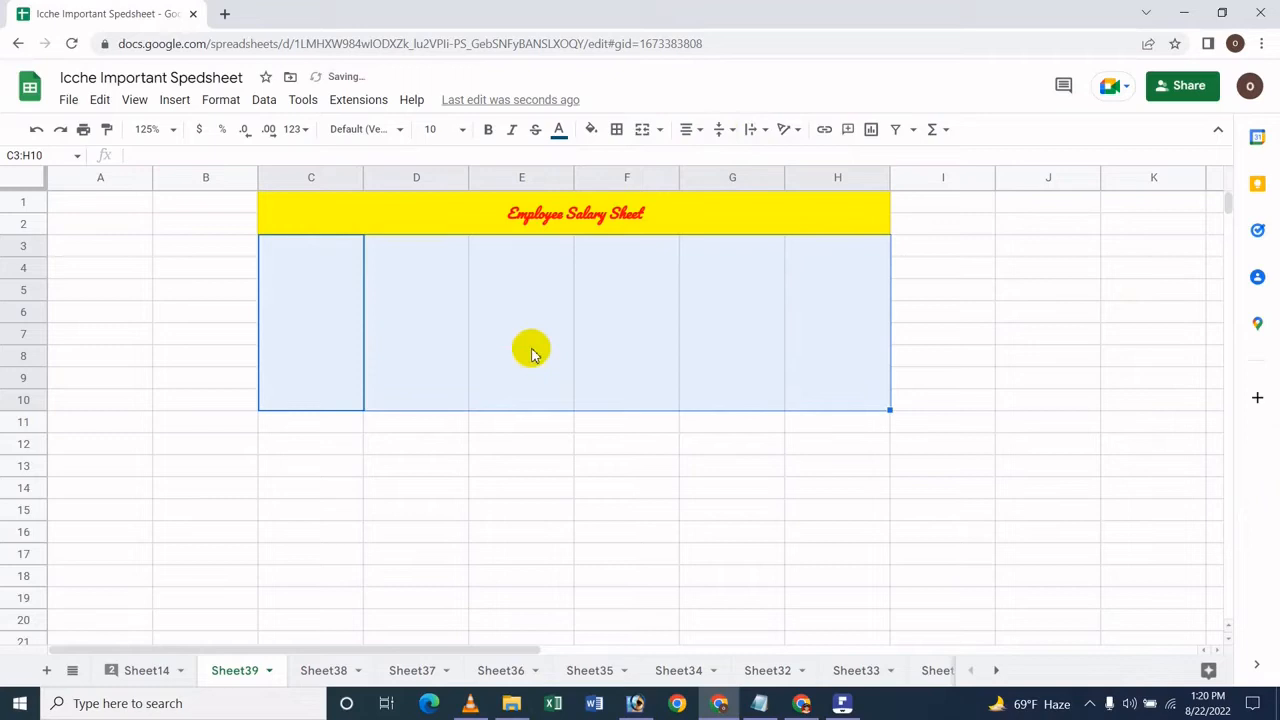
{"action": "left_click", "coordinate": [350, 373]}
{"action": "type", "text": "tt"}
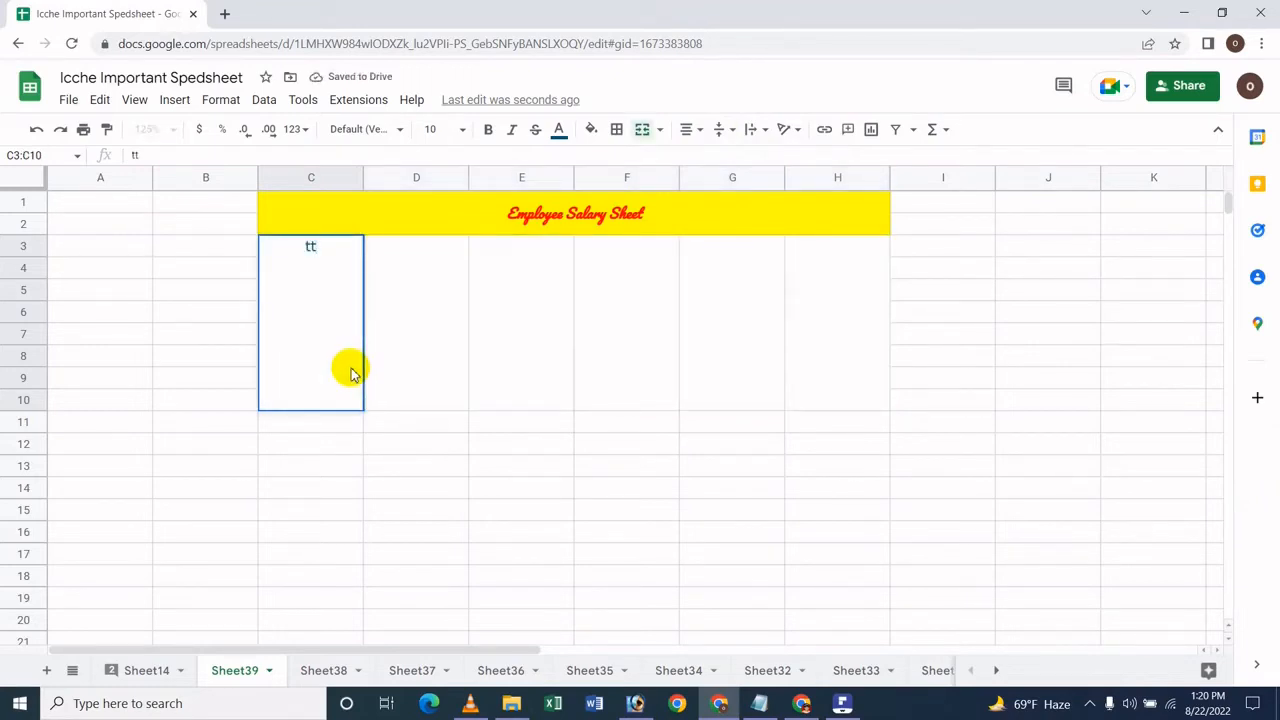
{"action": "key", "text": "BackSpace"}
{"action": "key", "text": "BackSpace"}
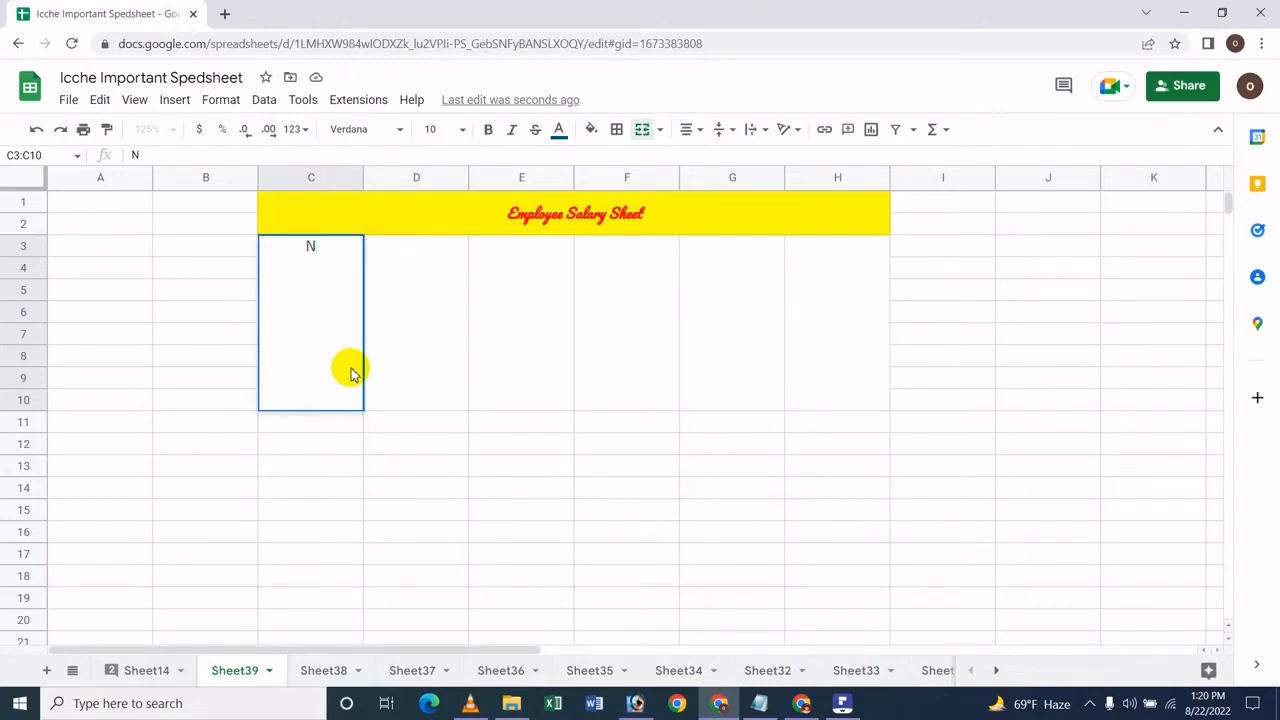
{"action": "type", "text": "Nusrat"}
{"action": "key", "text": "BackSpace"}
{"action": "key", "text": "BackSpace"}
{"action": "key", "text": "BackSpace"}
{"action": "key", "text": "BackSpace"}
{"action": "key", "text": "BackSpace"}
{"action": "key", "text": "BackSpace"}
{"action": "key", "text": "BackSpace"}
Step: Enter the placeholder text "gdghdhlfghjfj" in the merged cell C3:C10
{"action": "type", "text": "gdghdhlfghjfjjghjgh"}
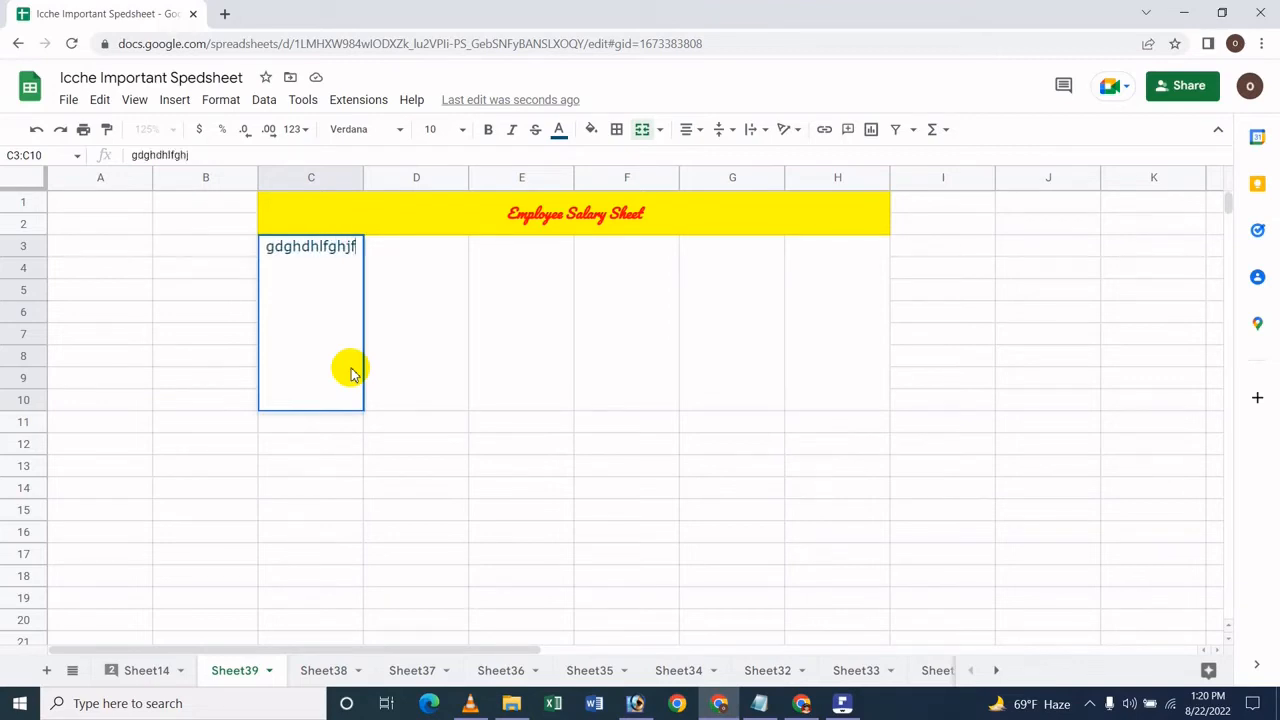
{"action": "key", "text": "BackSpace"}
{"action": "key", "text": "BackSpace"}
{"action": "key", "text": "BackSpace"}
{"action": "key", "text": "BackSpace"}
{"action": "key", "text": "BackSpace"}
{"action": "key", "text": "BackSpace"}
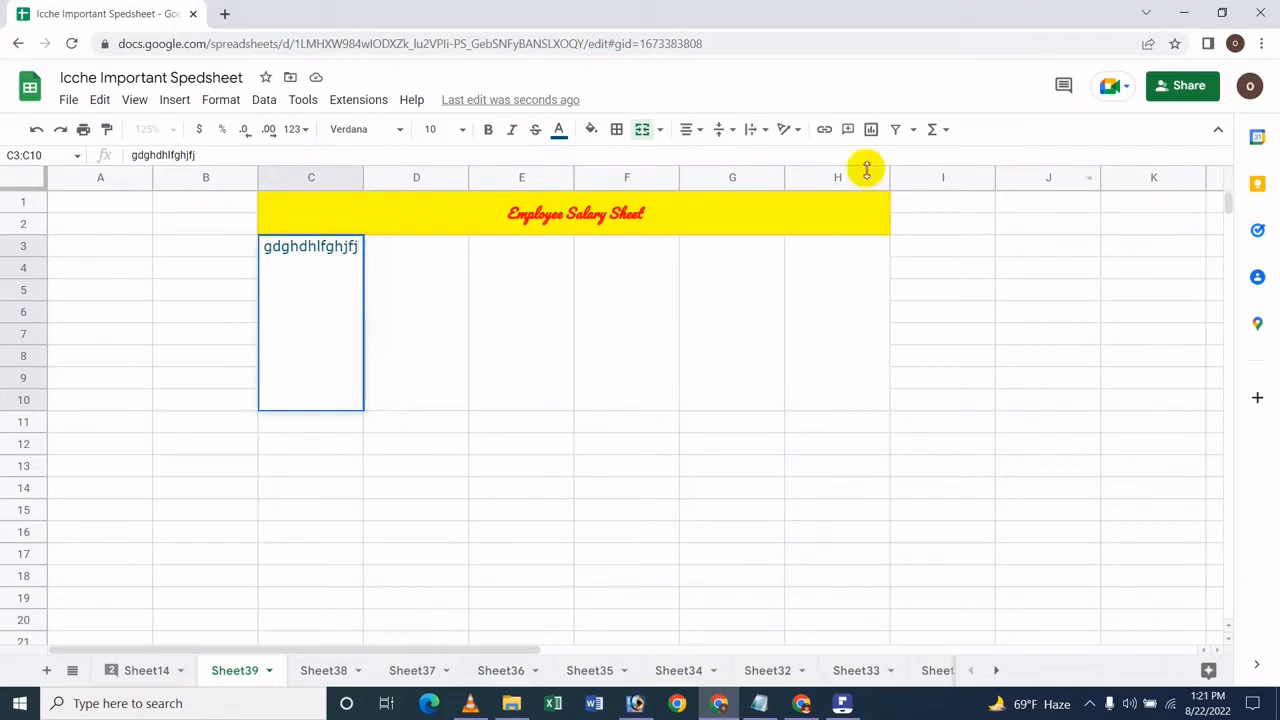
Step: Fill the merged cells of columns D, E and F with the placeholder texts "jghjhgjghj", "gjghjgjg" and "ghfghfghhfh"
{"action": "left_click", "coordinate": [400, 270]}
{"action": "type", "text": "jghjhgjghj"}
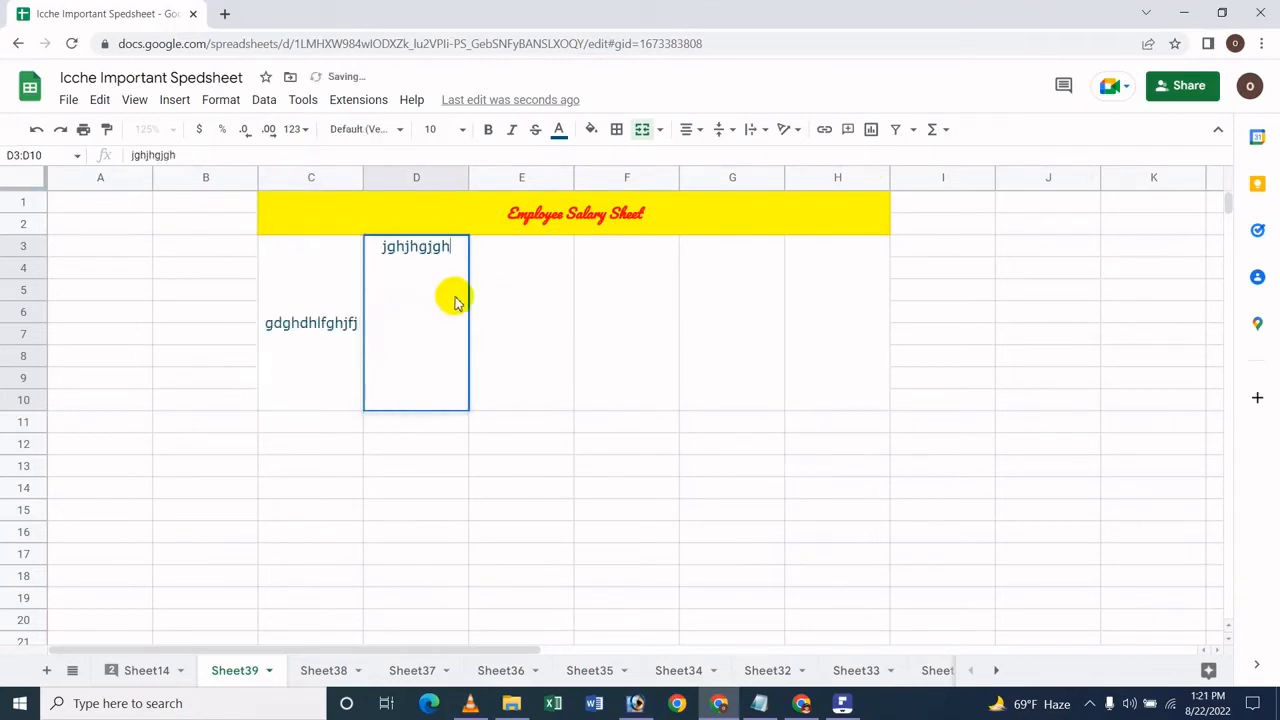
{"action": "left_click", "coordinate": [520, 306]}
{"action": "type", "text": "gjghjgjg"}
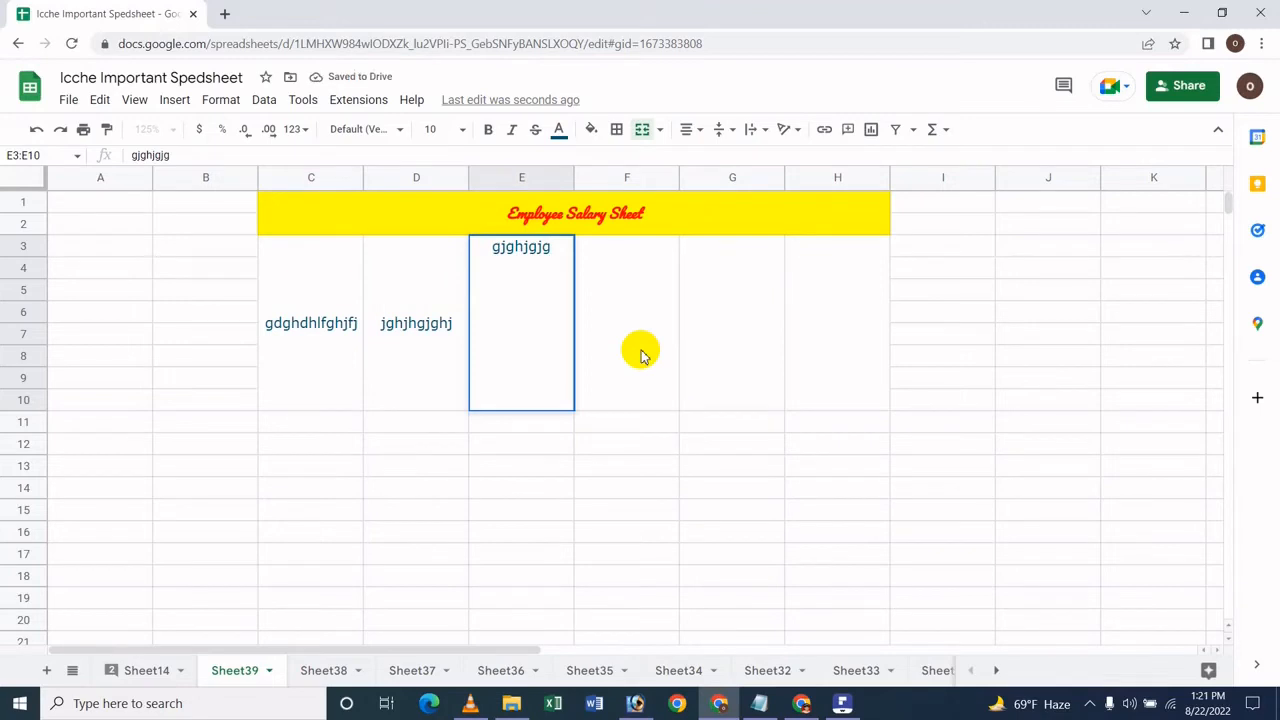
{"action": "left_click", "coordinate": [643, 355]}
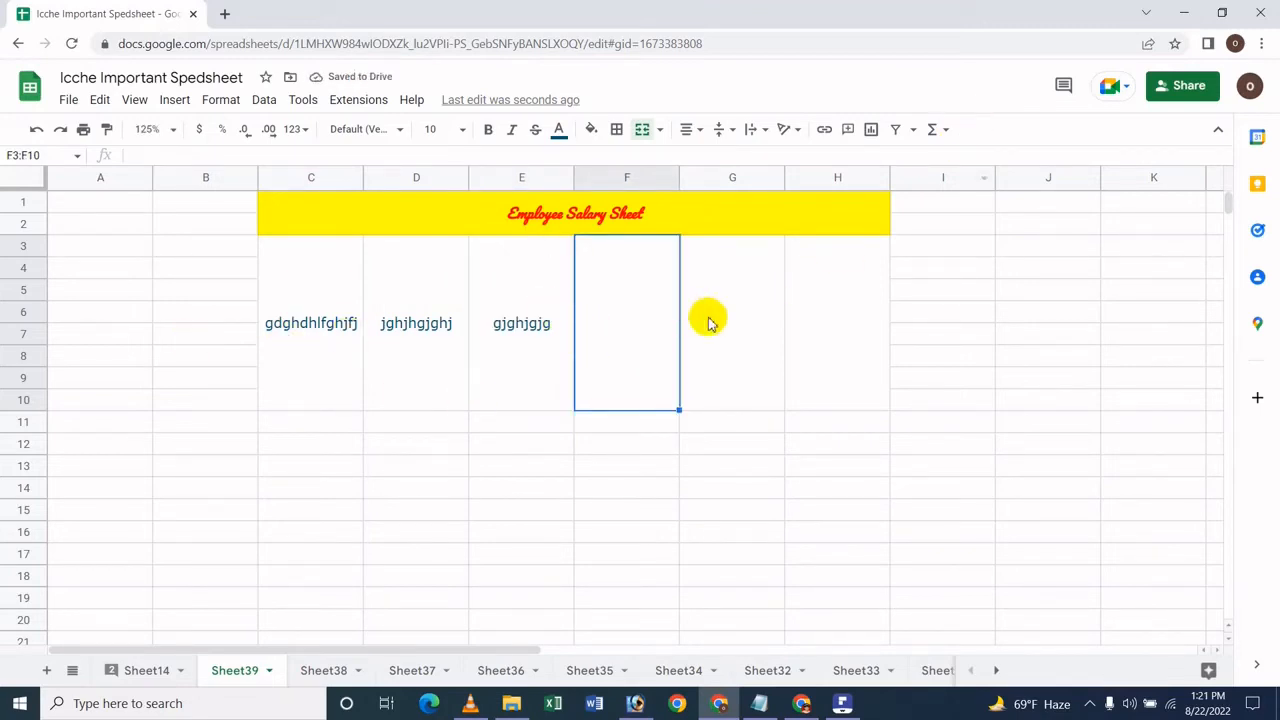
{"action": "type", "text": "ghfghfghhfh"}
Step: Fill the merged cells of columns G and H with the placeholder texts "hfghhfghfg" and "hfghfghfgh"
{"action": "left_click", "coordinate": [755, 312]}
{"action": "type", "text": "hfgh"}
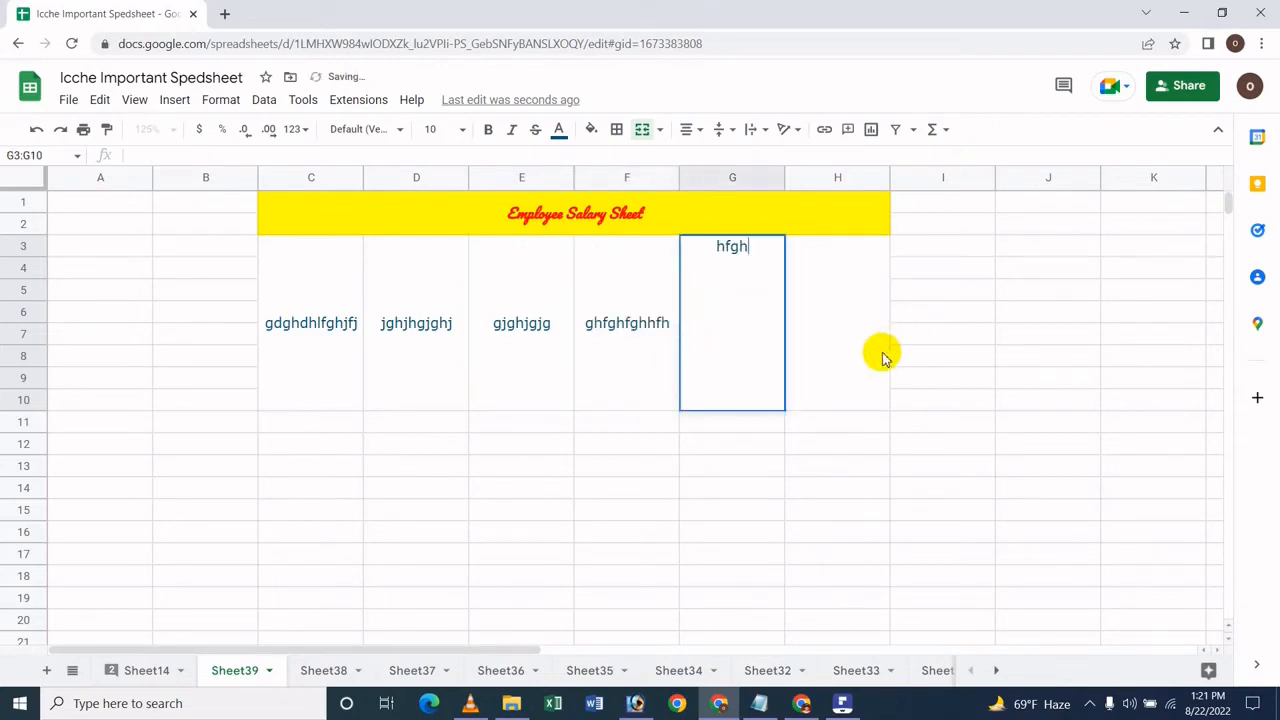
{"action": "type", "text": "hfghfg"}
{"action": "left_click", "coordinate": [850, 355]}
{"action": "type", "text": "hfghfgh"}
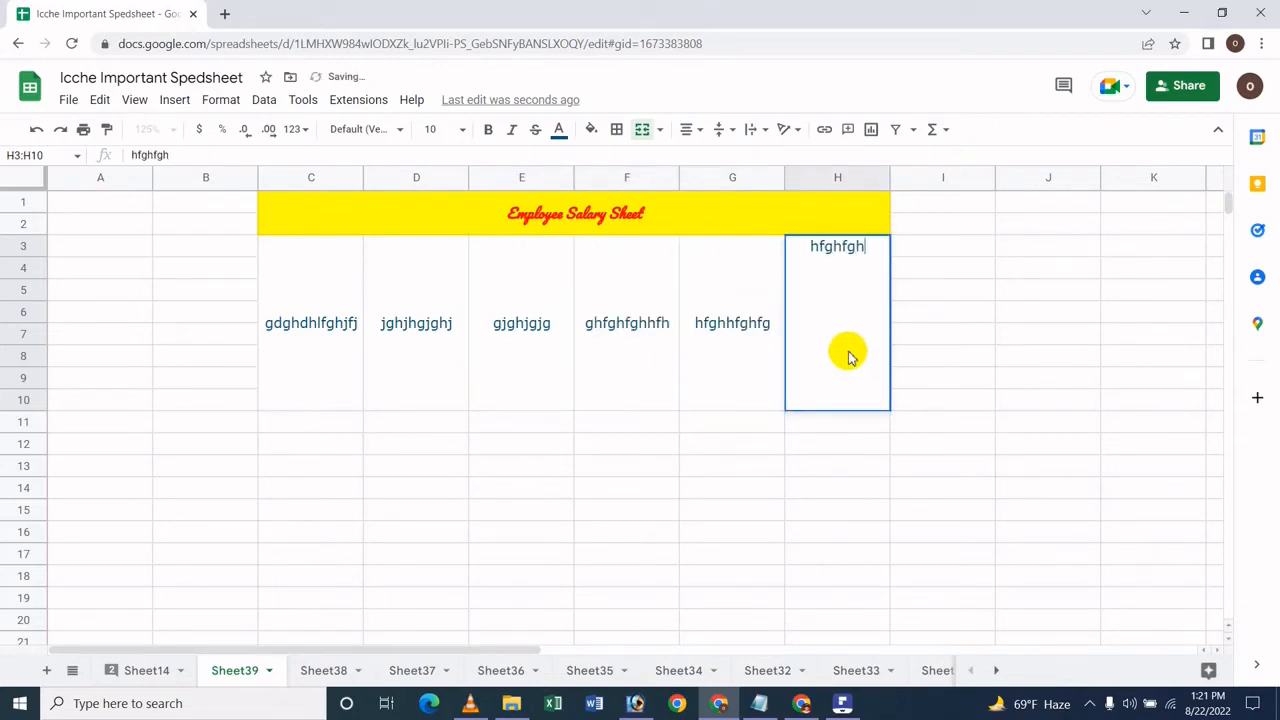
{"action": "type", "text": "fgh"}
{"action": "left_click", "coordinate": [629, 510]}
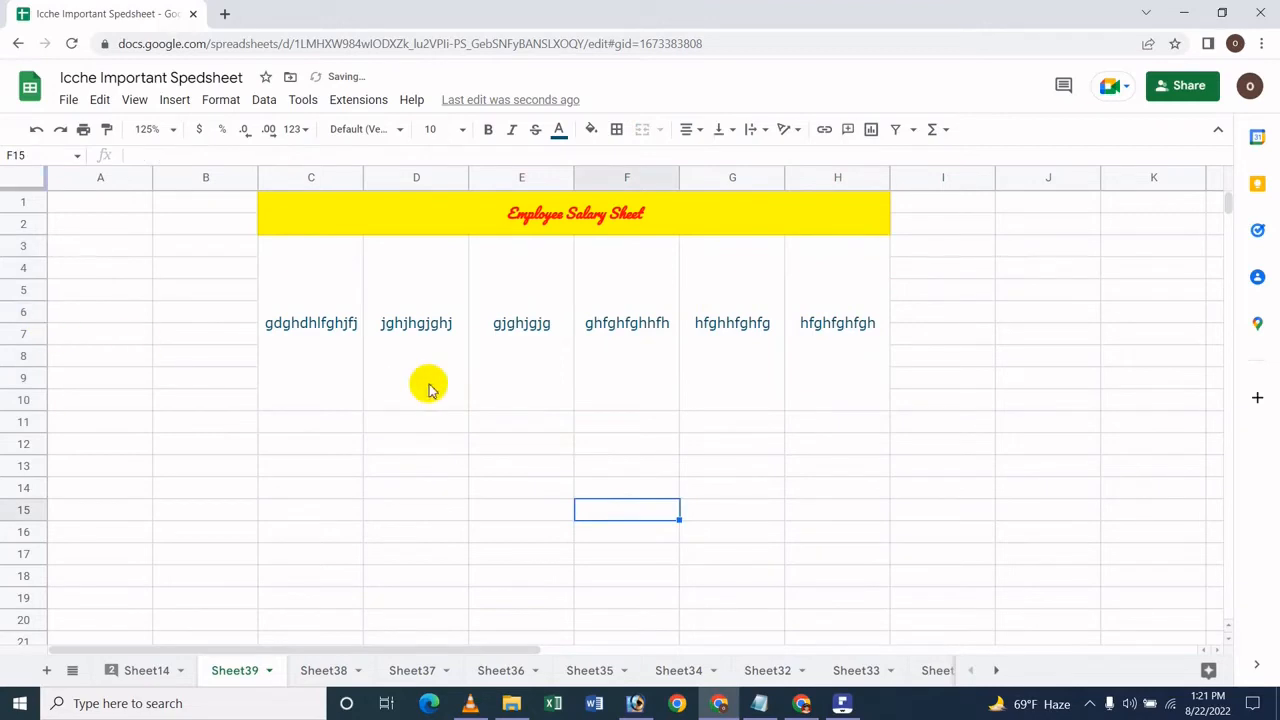
{"action": "left_click", "coordinate": [778, 395]}
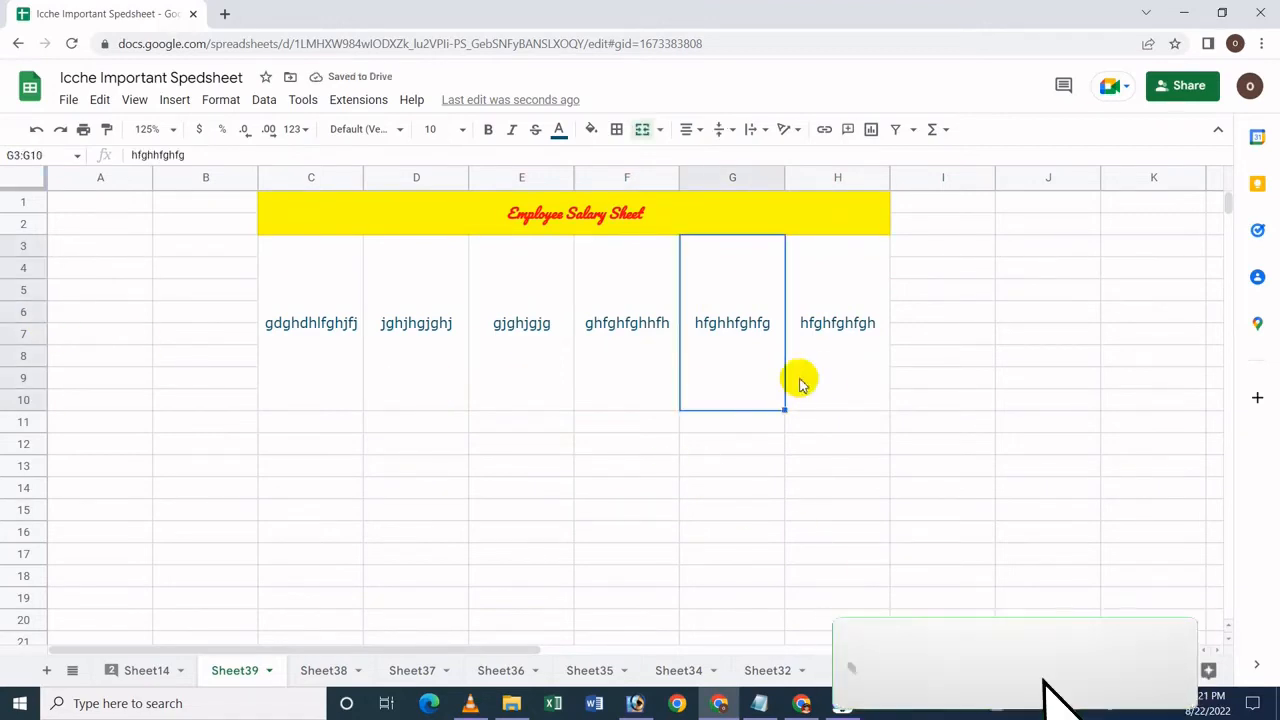
{"action": "left_click", "coordinate": [805, 376]}
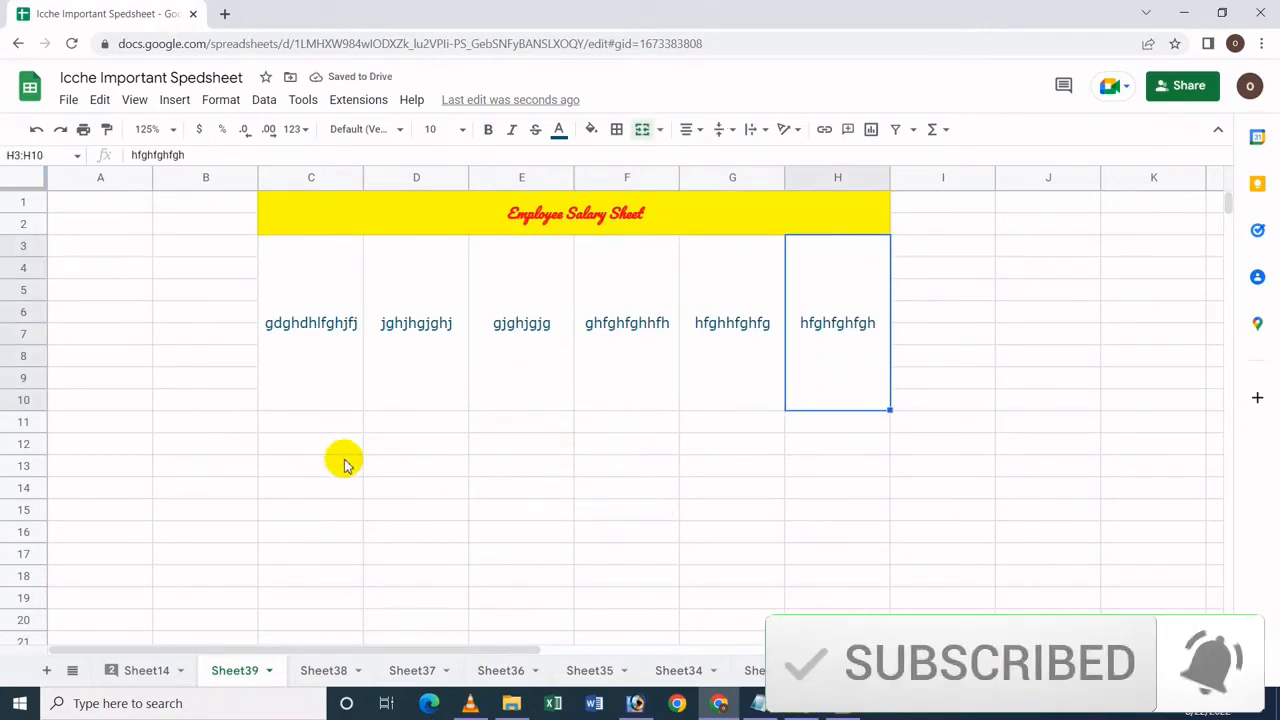
{"action": "scroll", "coordinate": [600, 230], "scroll_direction": "down", "scroll_amount": 3}
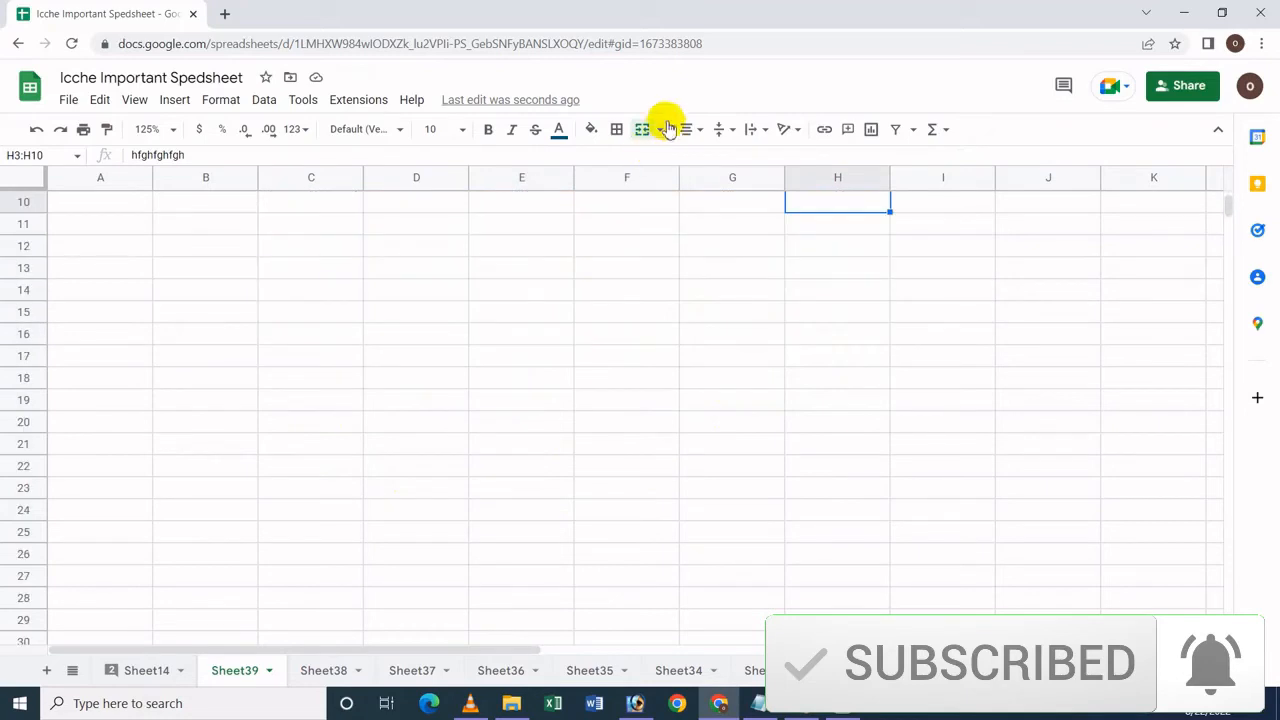
{"action": "left_click", "coordinate": [660, 129]}
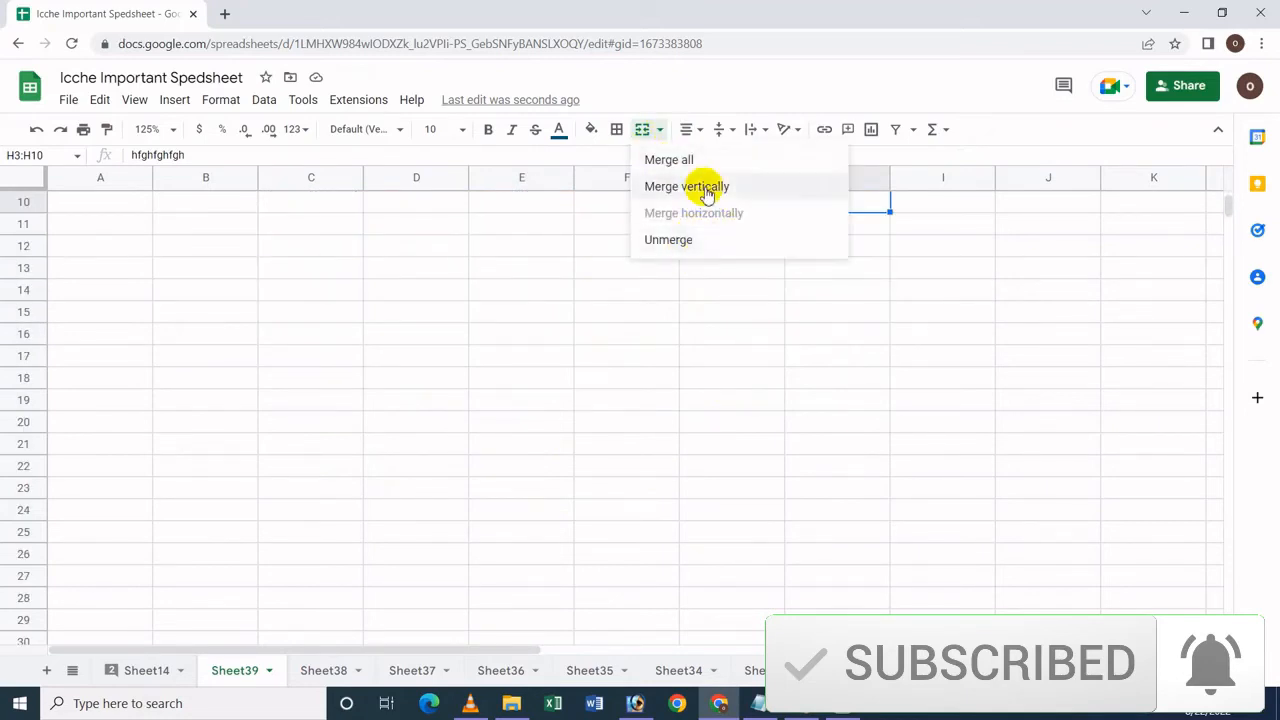
{"action": "left_click", "coordinate": [516, 450]}
{"action": "scroll", "coordinate": [460, 330], "scroll_direction": "up", "scroll_amount": 3}
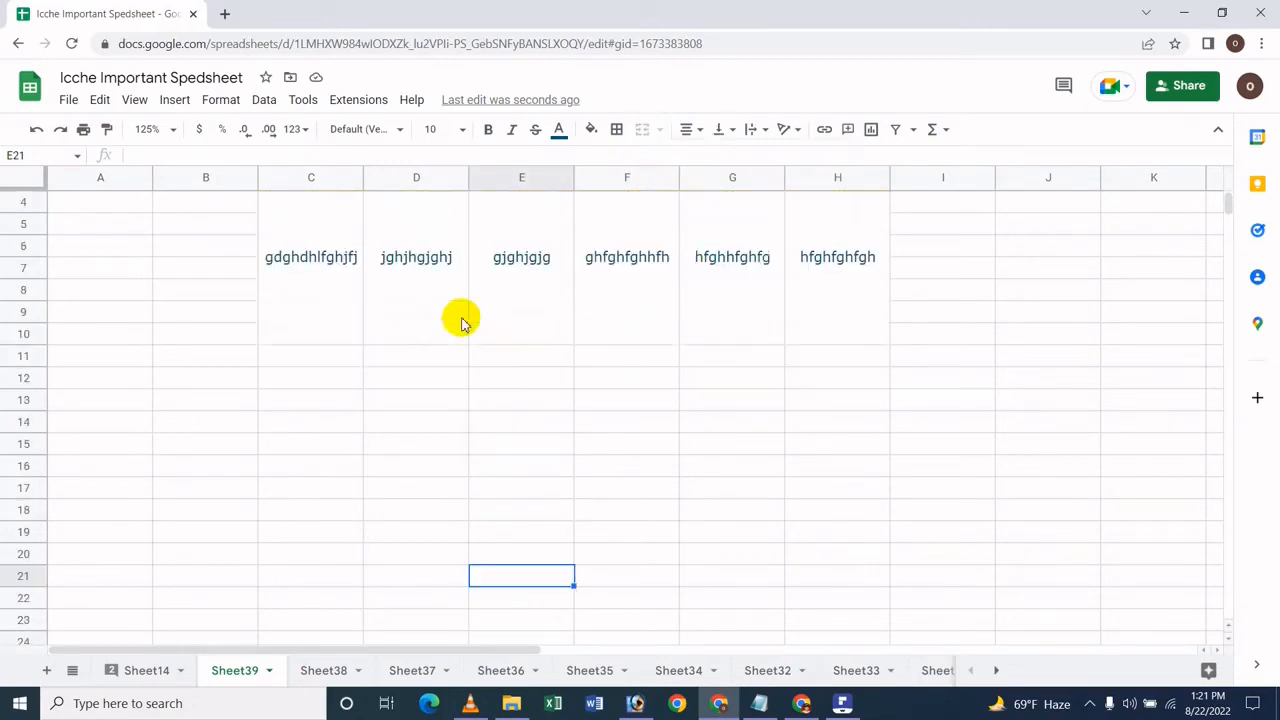
{"action": "scroll", "coordinate": [460, 263], "scroll_direction": "up", "scroll_amount": 2}
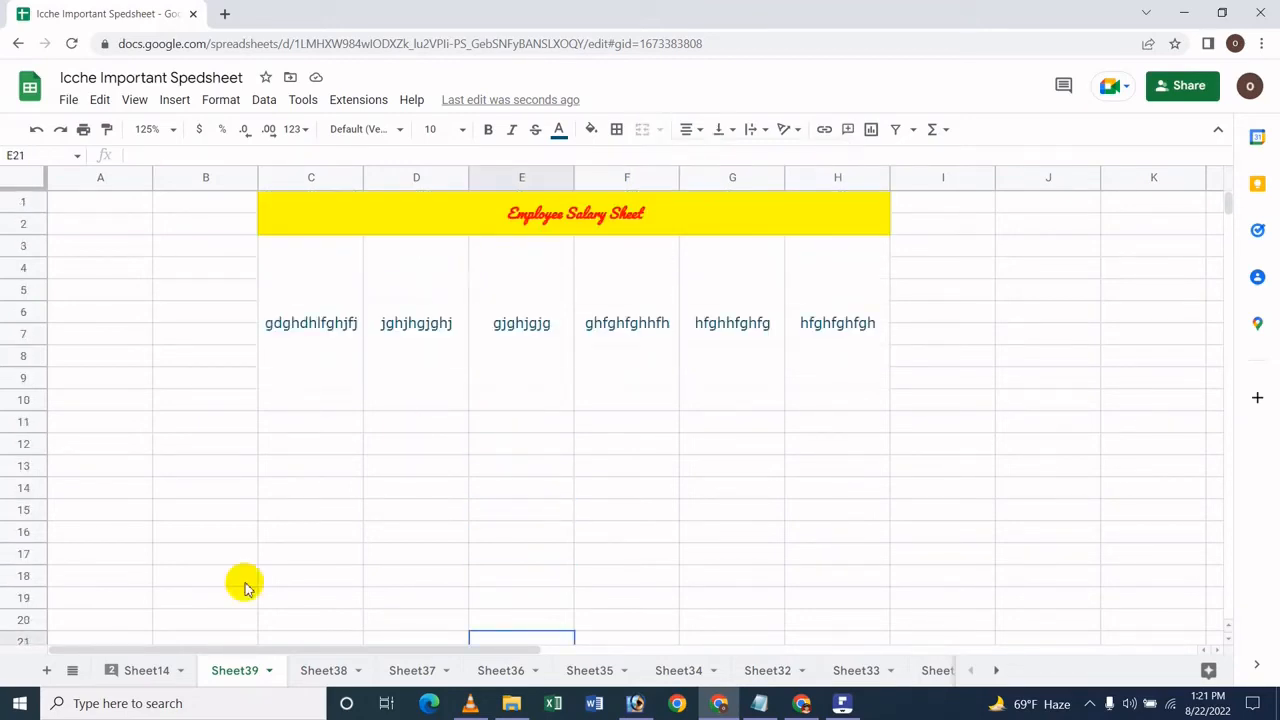
Step: Merge the range C11:H13 horizontally so that each row forms one wide cell
{"action": "left_click_drag", "start_coordinate": [266, 472], "coordinate": [878, 601]}
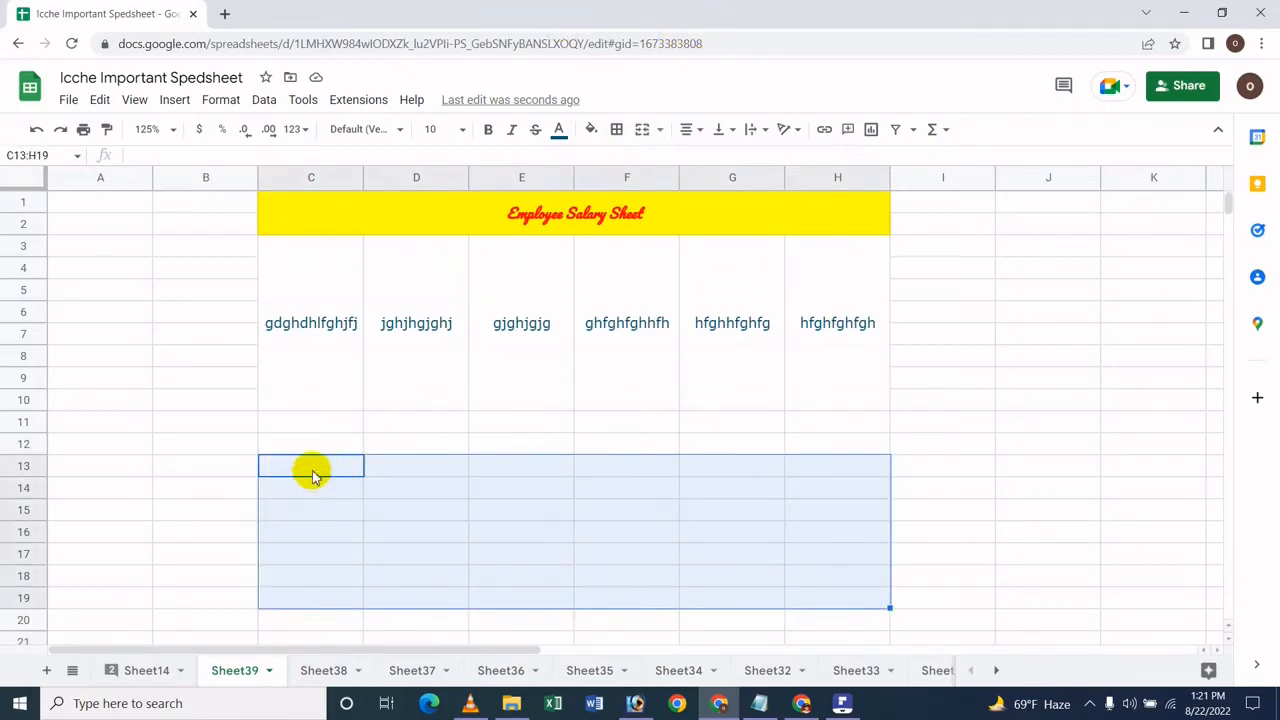
{"action": "left_click_drag", "start_coordinate": [309, 471], "coordinate": [831, 524]}
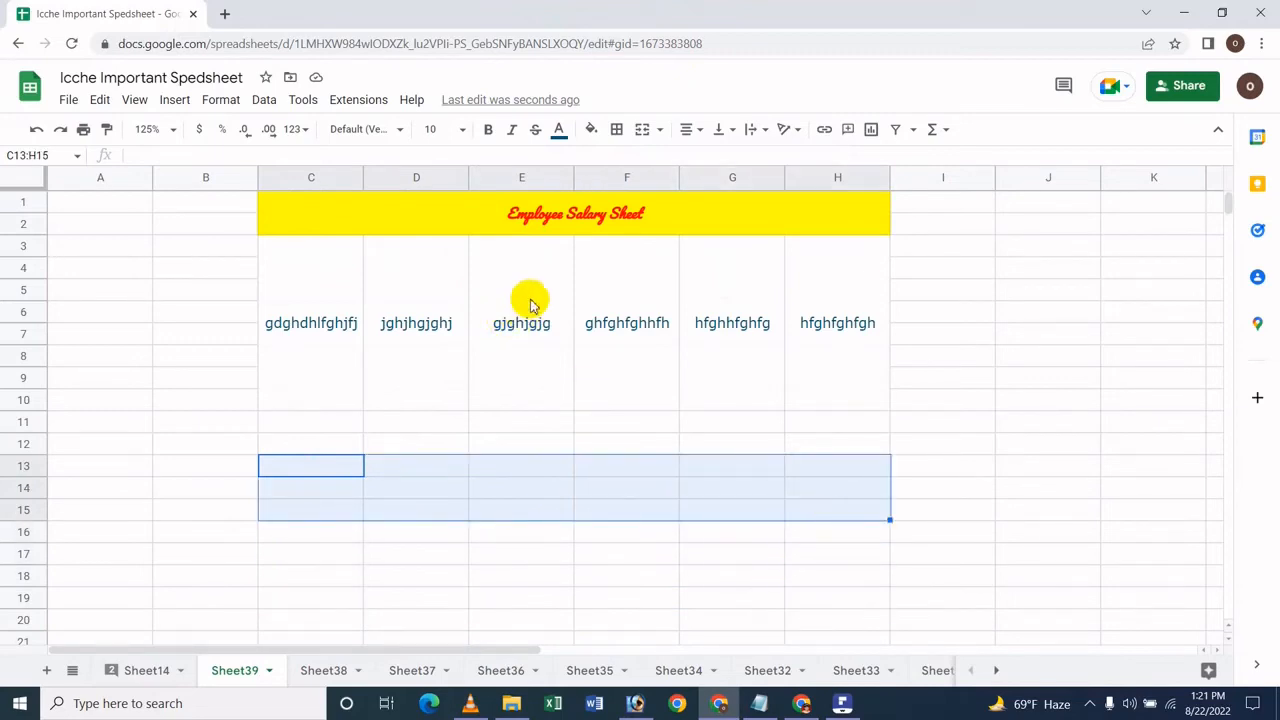
{"action": "left_click", "coordinate": [326, 421]}
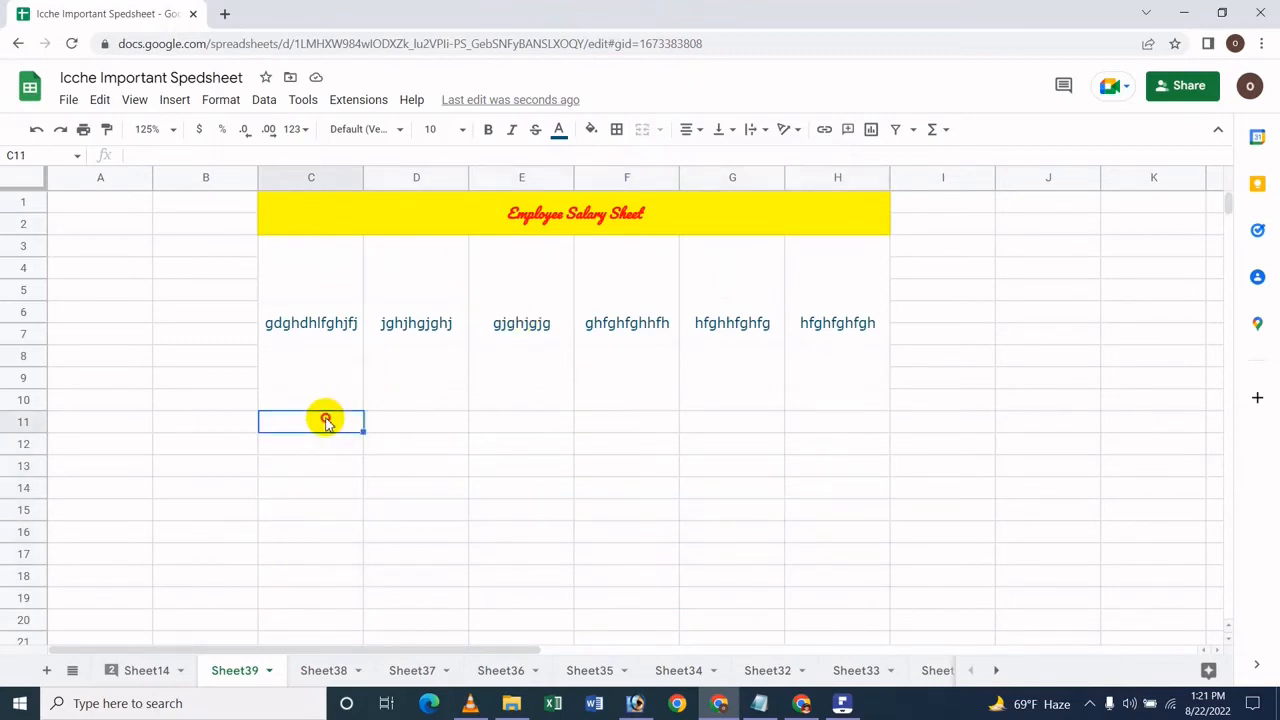
{"action": "left_click_drag", "start_coordinate": [326, 421], "coordinate": [825, 475]}
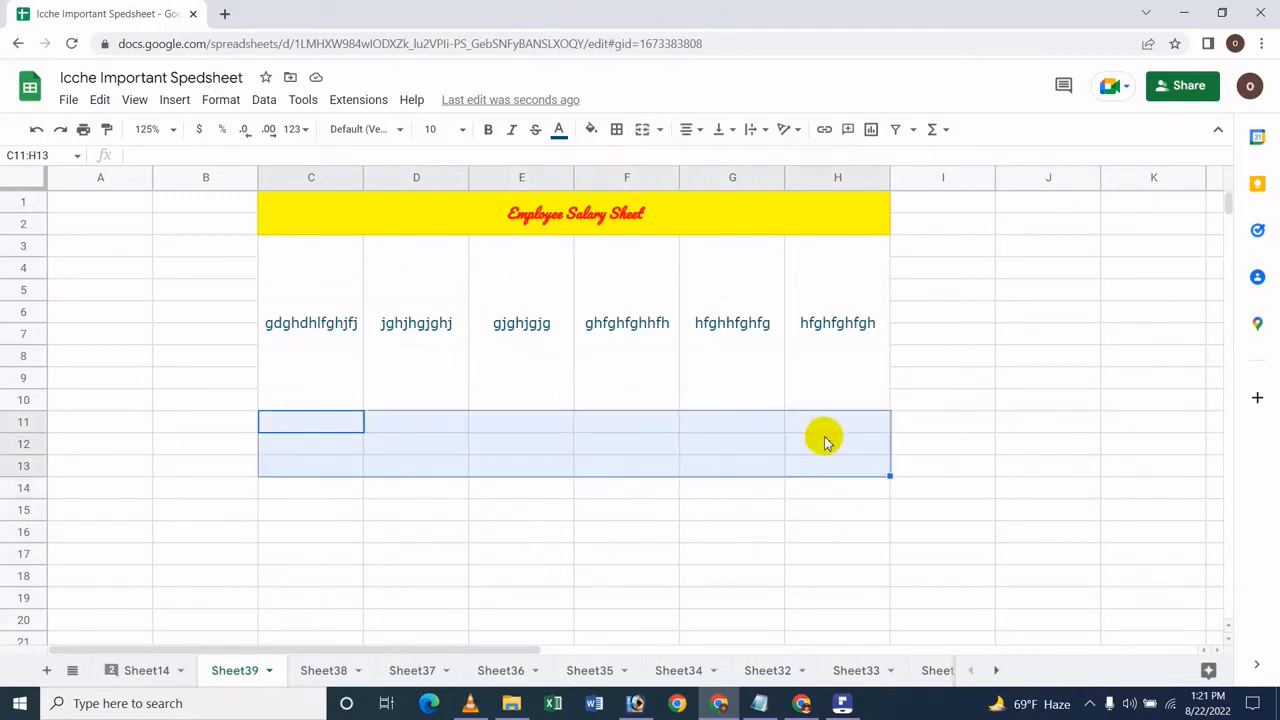
{"action": "left_click", "coordinate": [659, 131]}
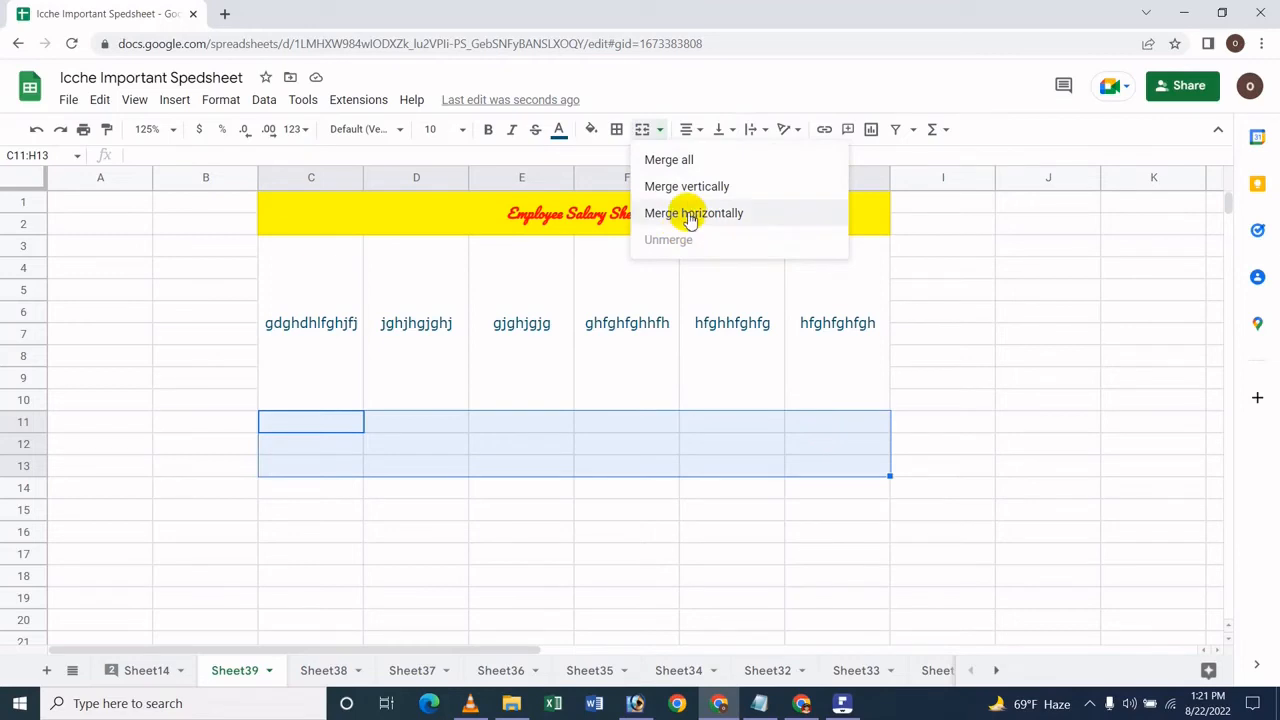
{"action": "left_click", "coordinate": [690, 214]}
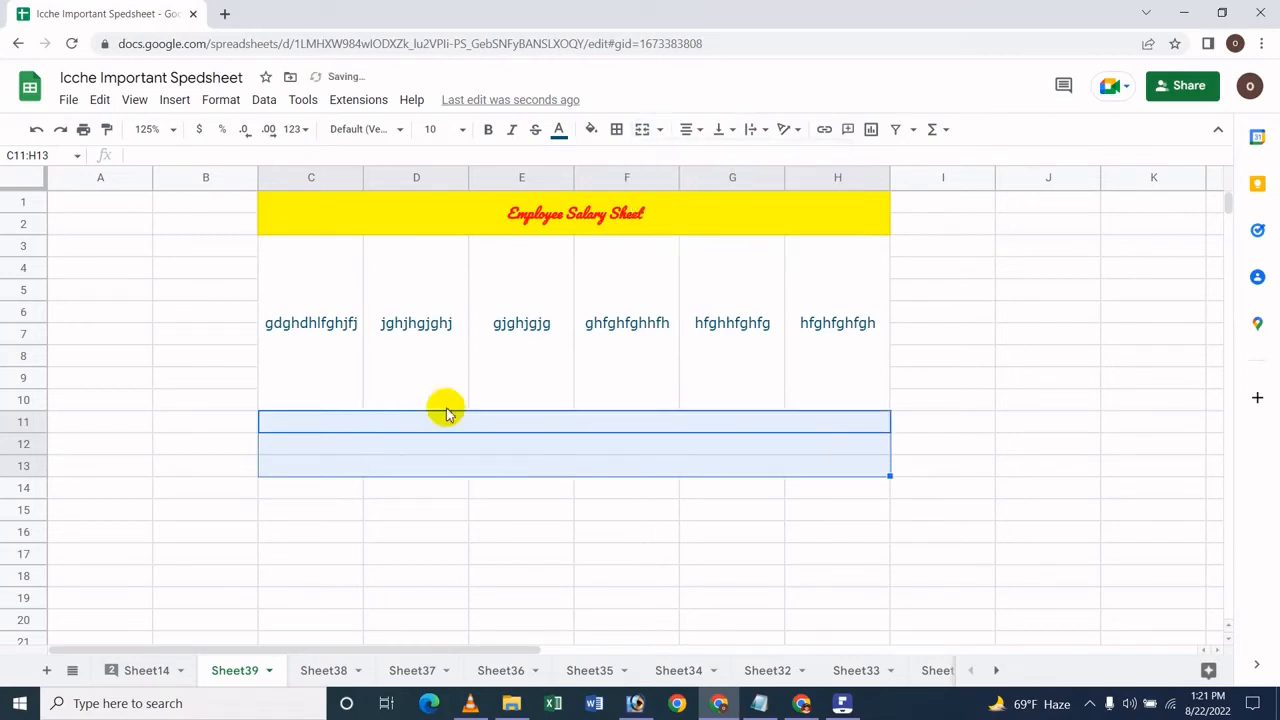
{"action": "left_click", "coordinate": [348, 446]}
{"action": "key", "text": "Down"}
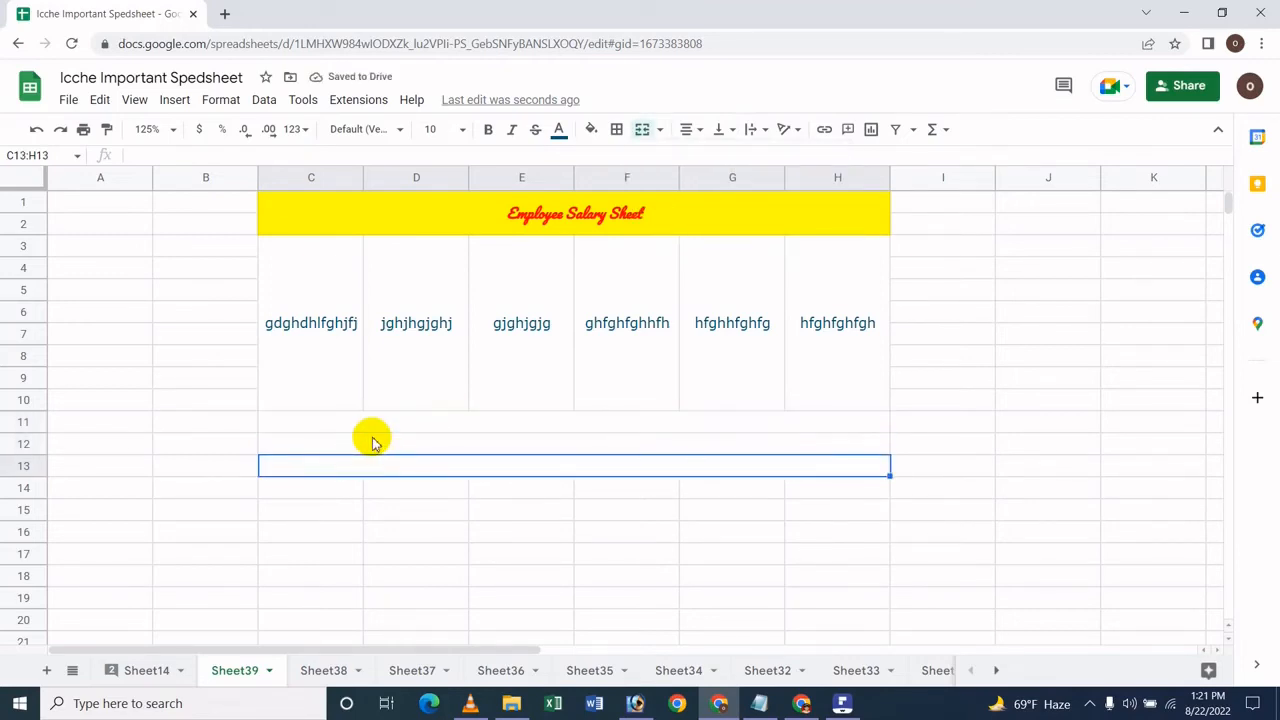
{"action": "key", "text": "Down"}
{"action": "key", "text": "Up"}
{"action": "key", "text": "Up"}
{"action": "key", "text": "Up"}
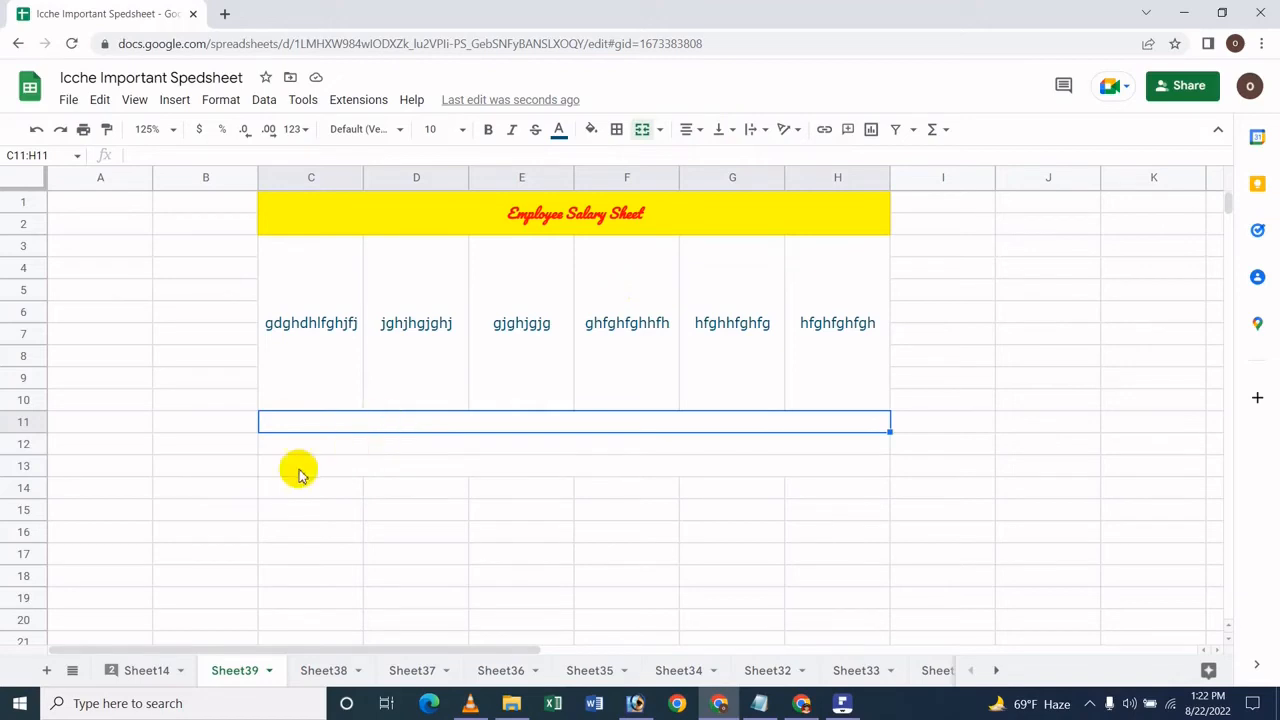
Step: Align the three horizontally merged rows in C11:H13 vertically to the middle
{"action": "left_click_drag", "start_coordinate": [450, 436], "coordinate": [456, 462]}
{"action": "left_click", "coordinate": [722, 129]}
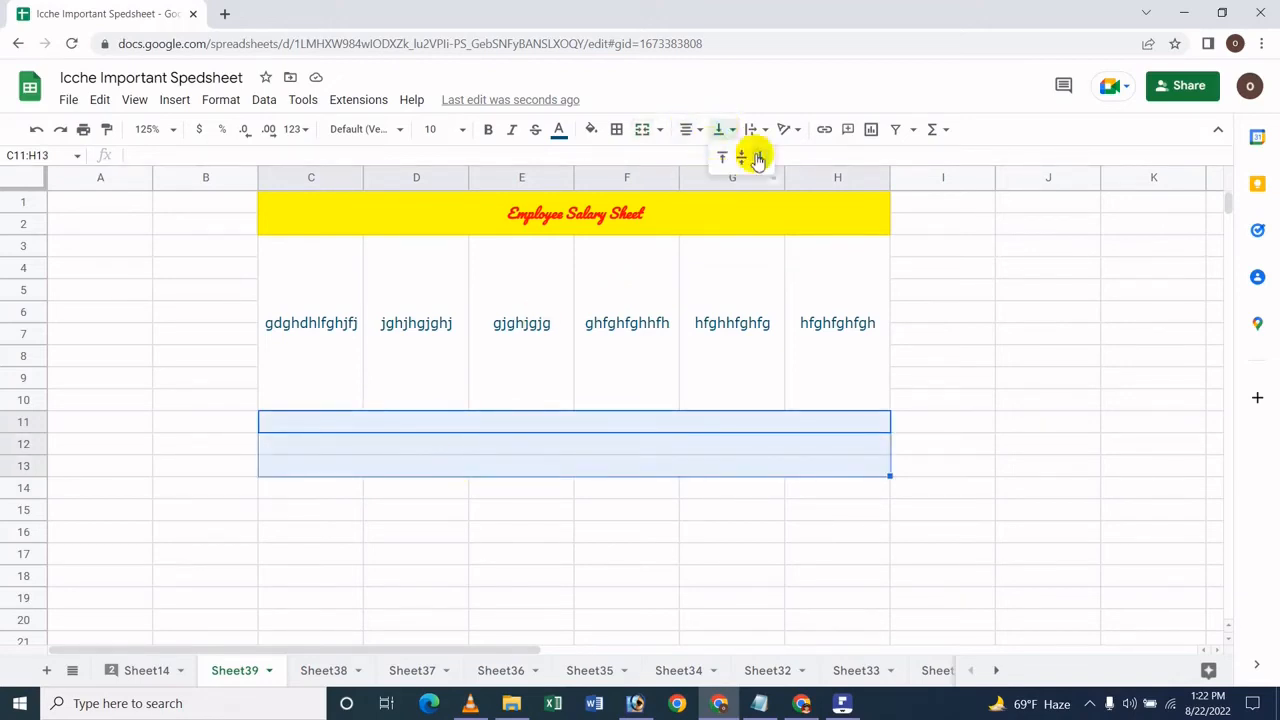
{"action": "left_click", "coordinate": [742, 158]}
{"action": "left_click", "coordinate": [503, 417]}
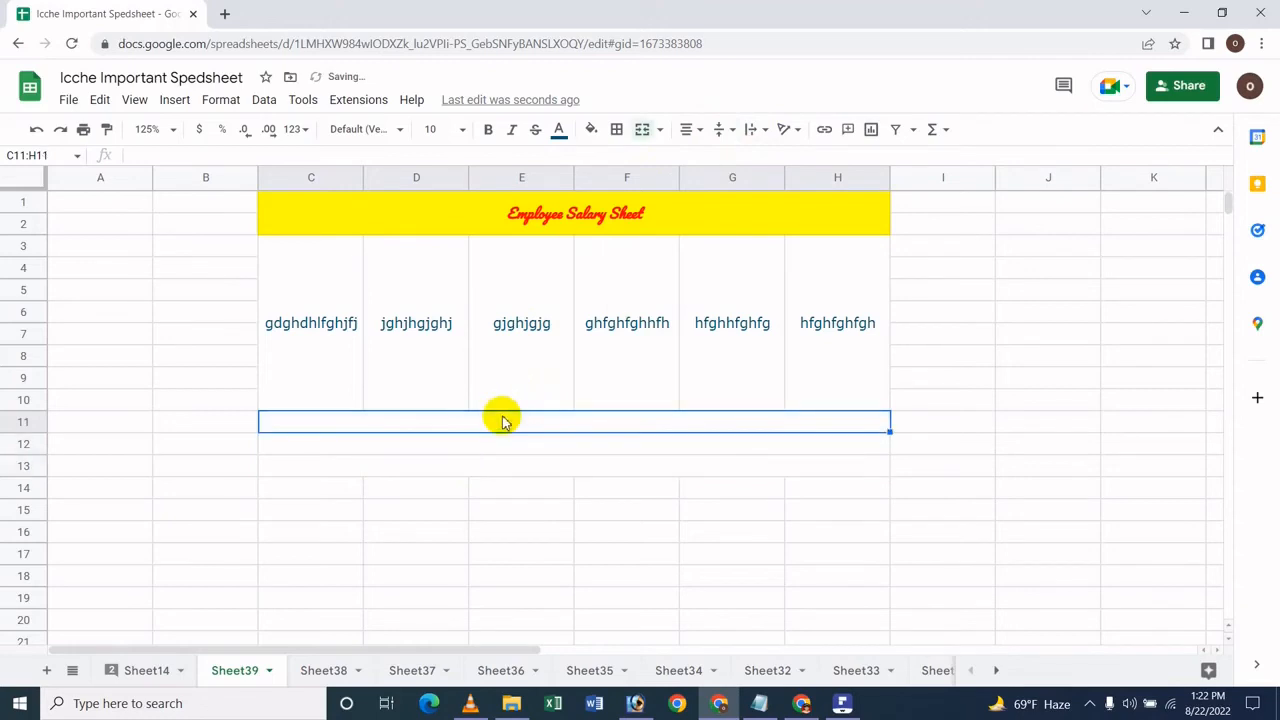
{"action": "type", "text": "h"}
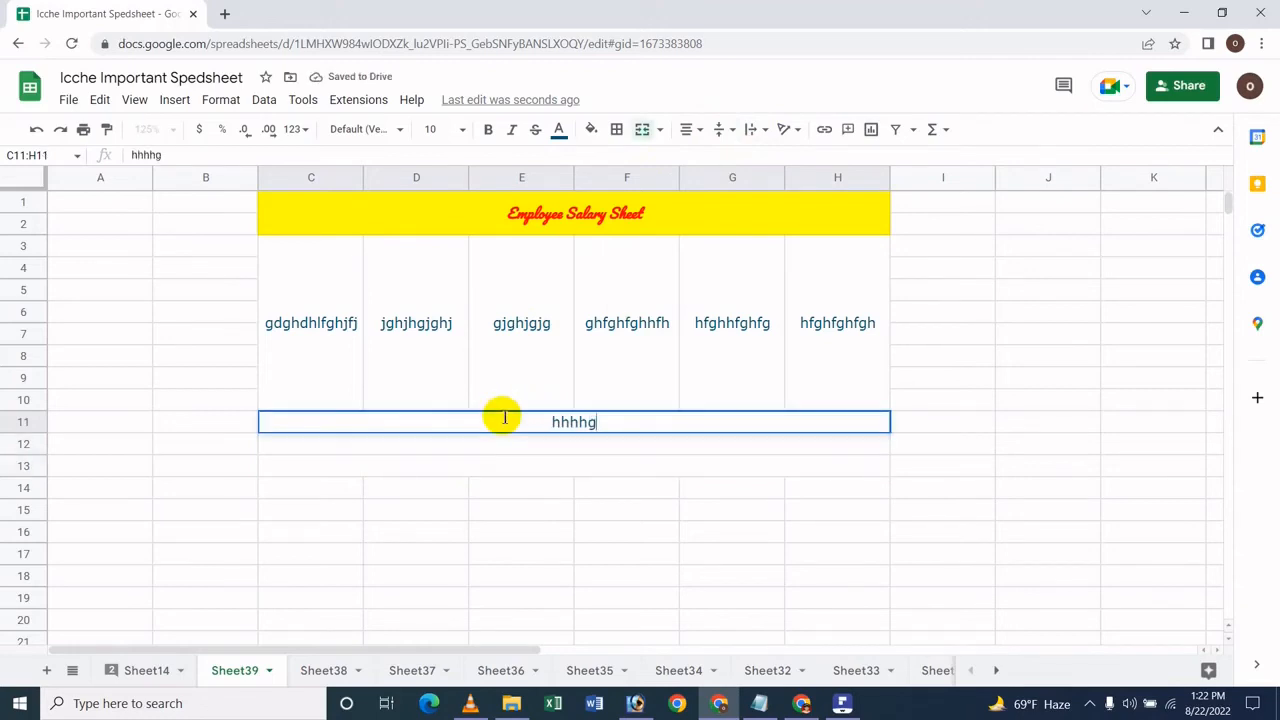
{"action": "type", "text": "hhh"}
{"action": "key", "text": "Return"}
Step: Enter one sample name in each of the horizontally merged rows 11, 12 and 13
{"action": "left_click", "coordinate": [503, 421]}
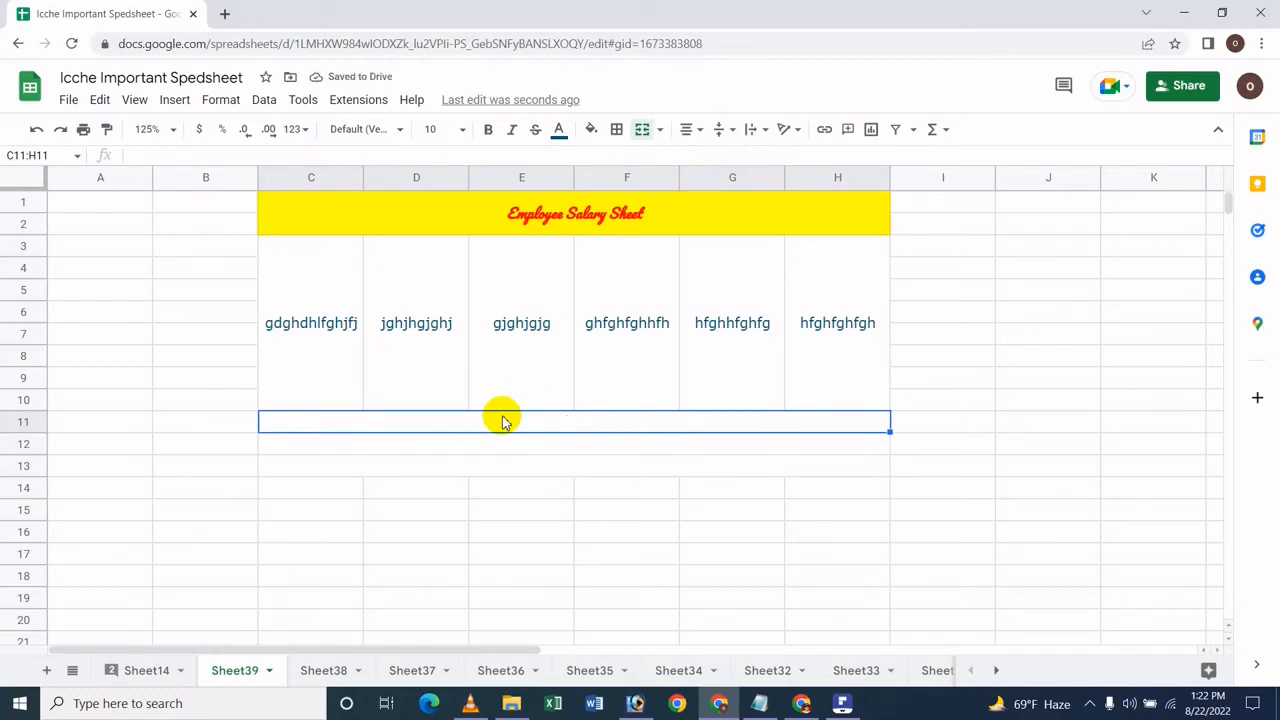
{"action": "type", "text": "Pori"}
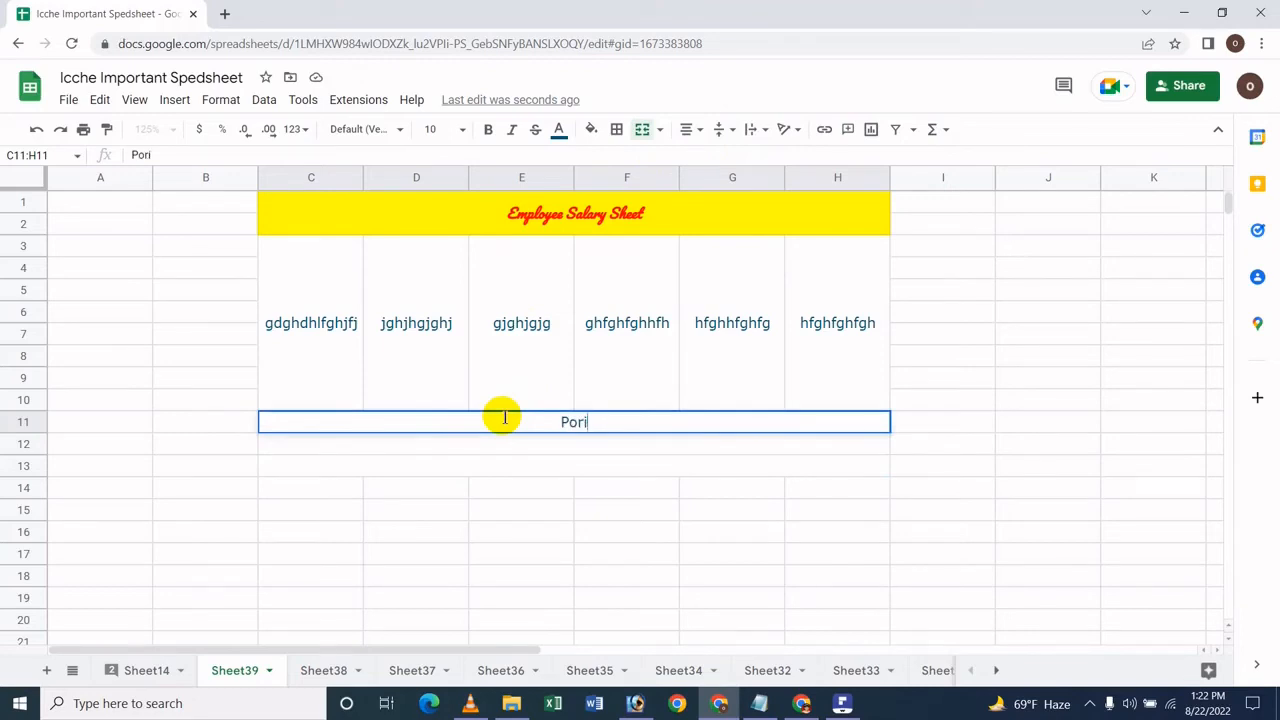
{"action": "key", "text": "Return"}
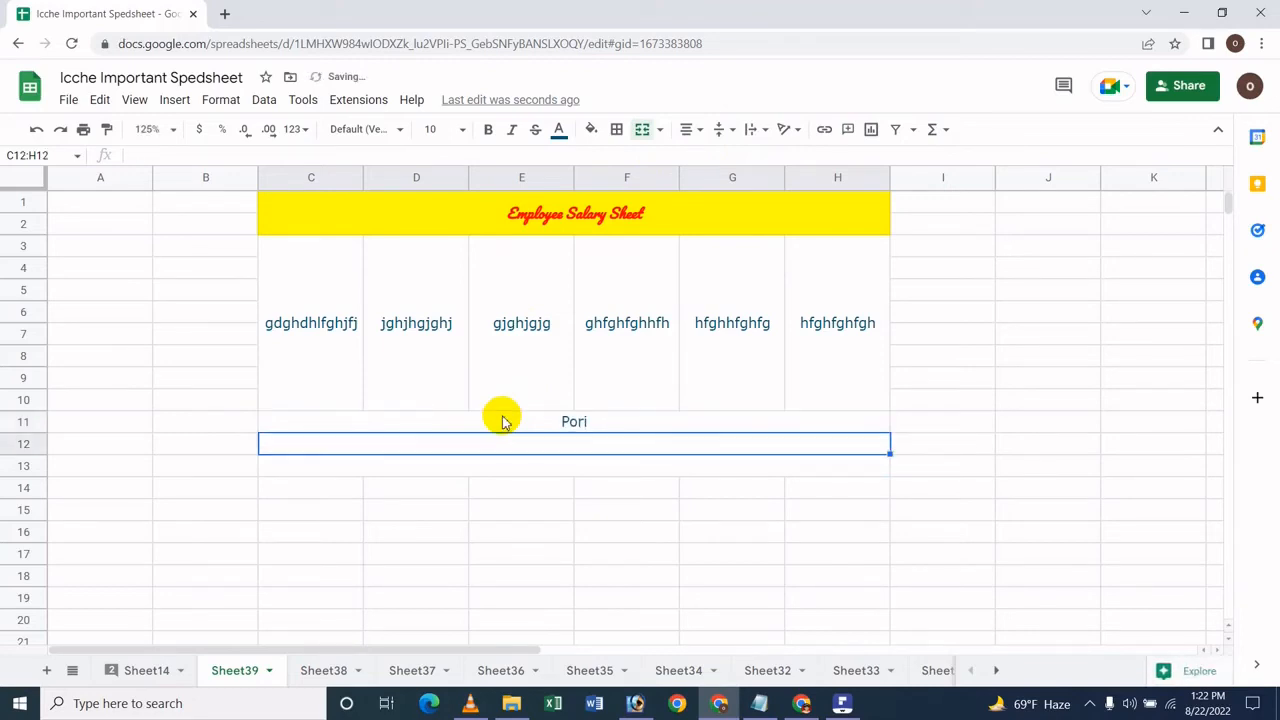
{"action": "type", "text": "Icche"}
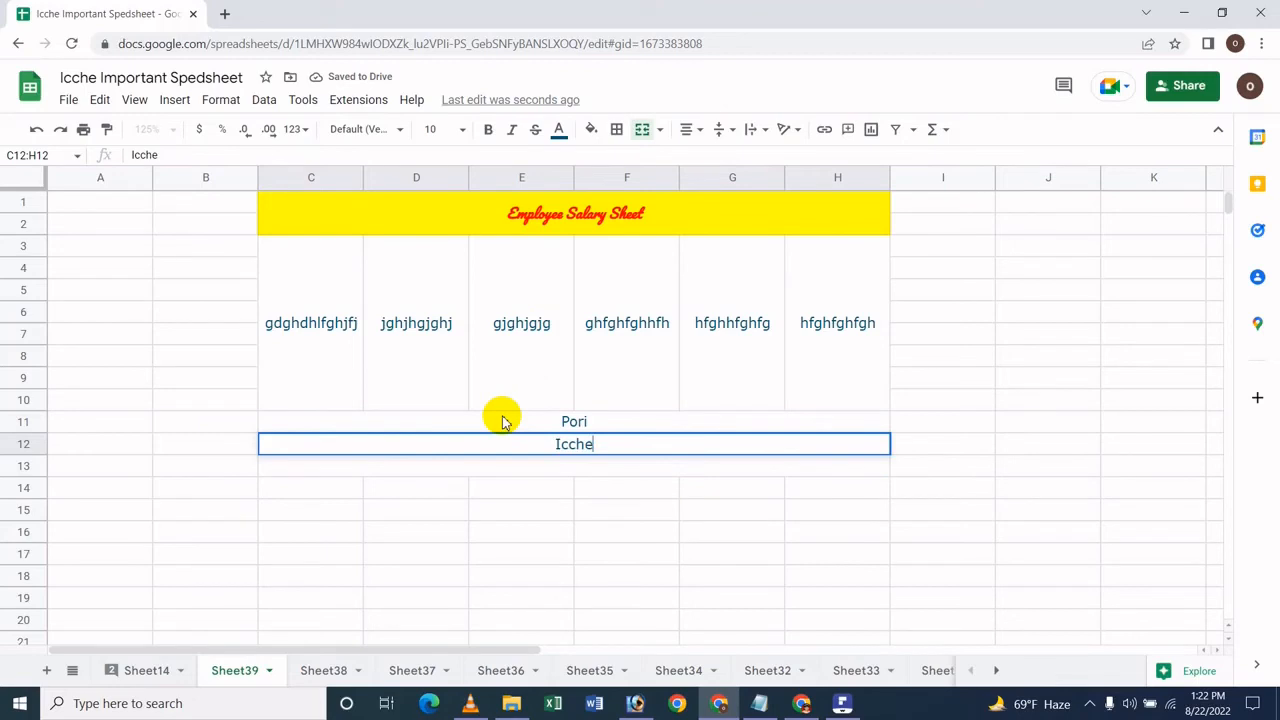
{"action": "key", "text": "Return"}
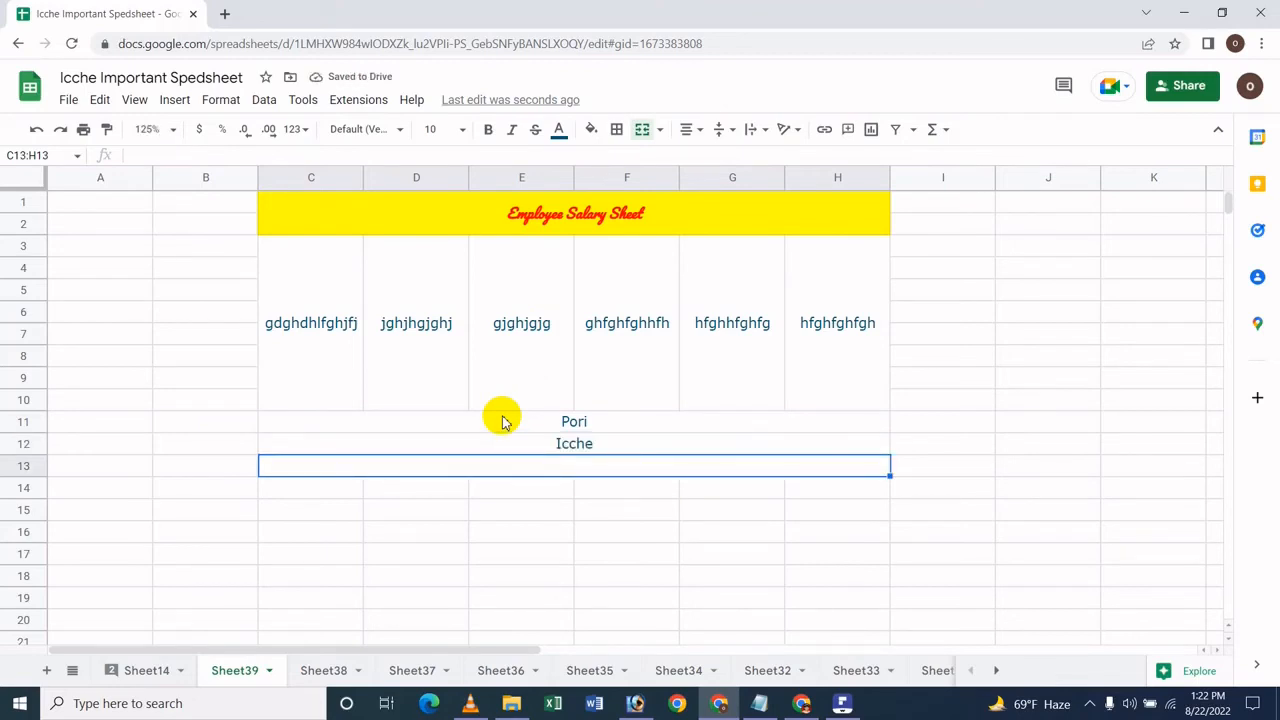
{"action": "type", "text": "Losi"}
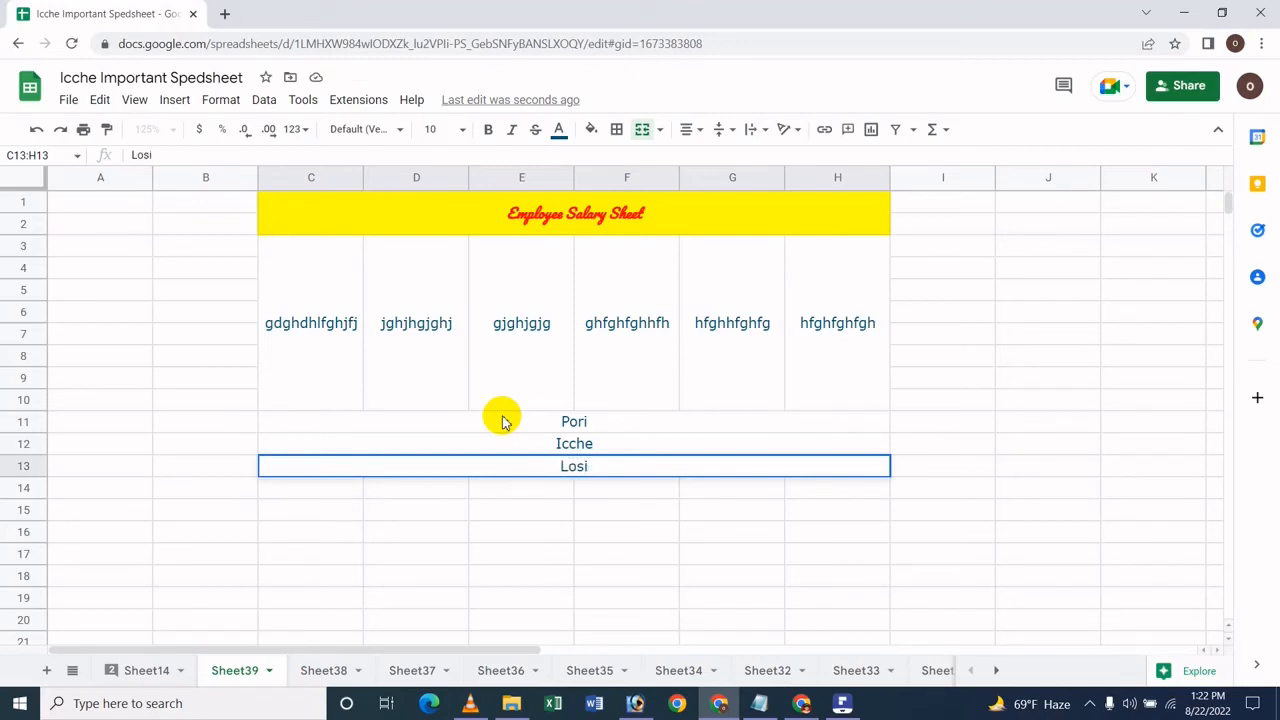
{"action": "key", "text": "Up"}
{"action": "key", "text": "Down"}
{"action": "left_click", "coordinate": [317, 424]}
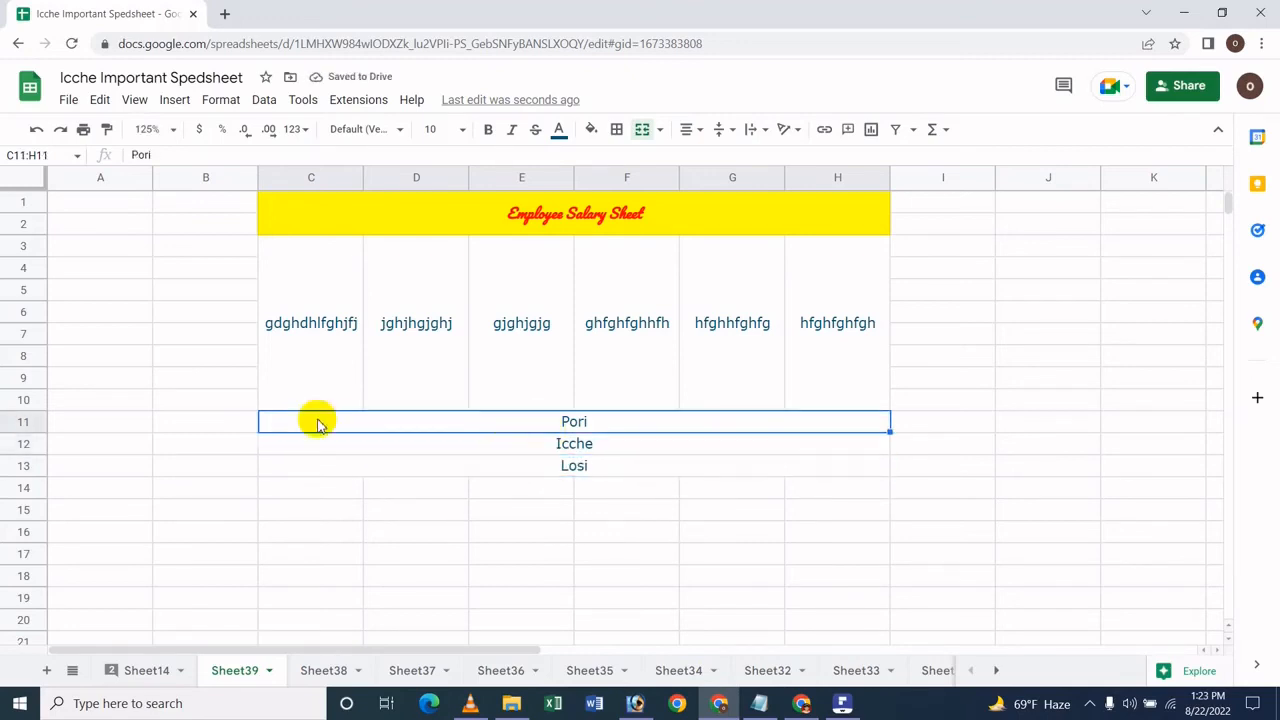
{"action": "left_click", "coordinate": [280, 508]}
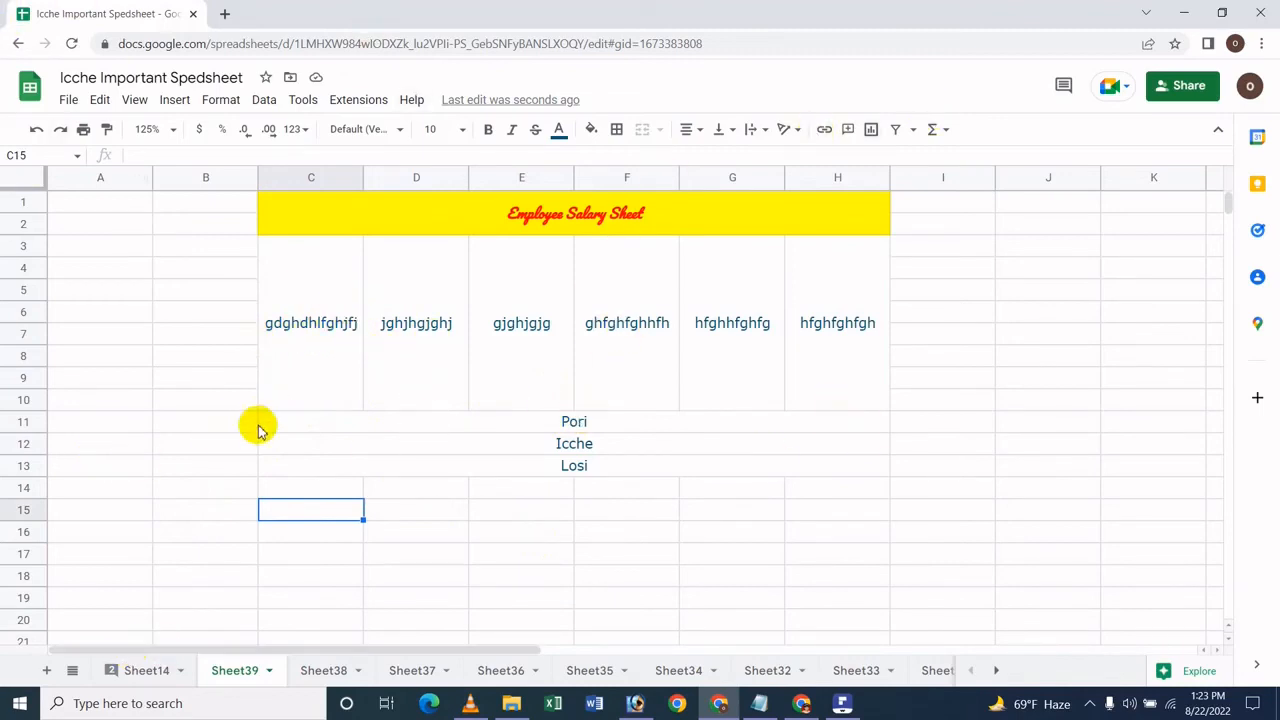
Step: Unmerge the vertically merged cells in the range C3:H10
{"action": "scroll", "coordinate": [286, 366], "scroll_direction": "down", "scroll_amount": 4}
{"action": "scroll", "coordinate": [286, 374], "scroll_direction": "up", "scroll_amount": 4}
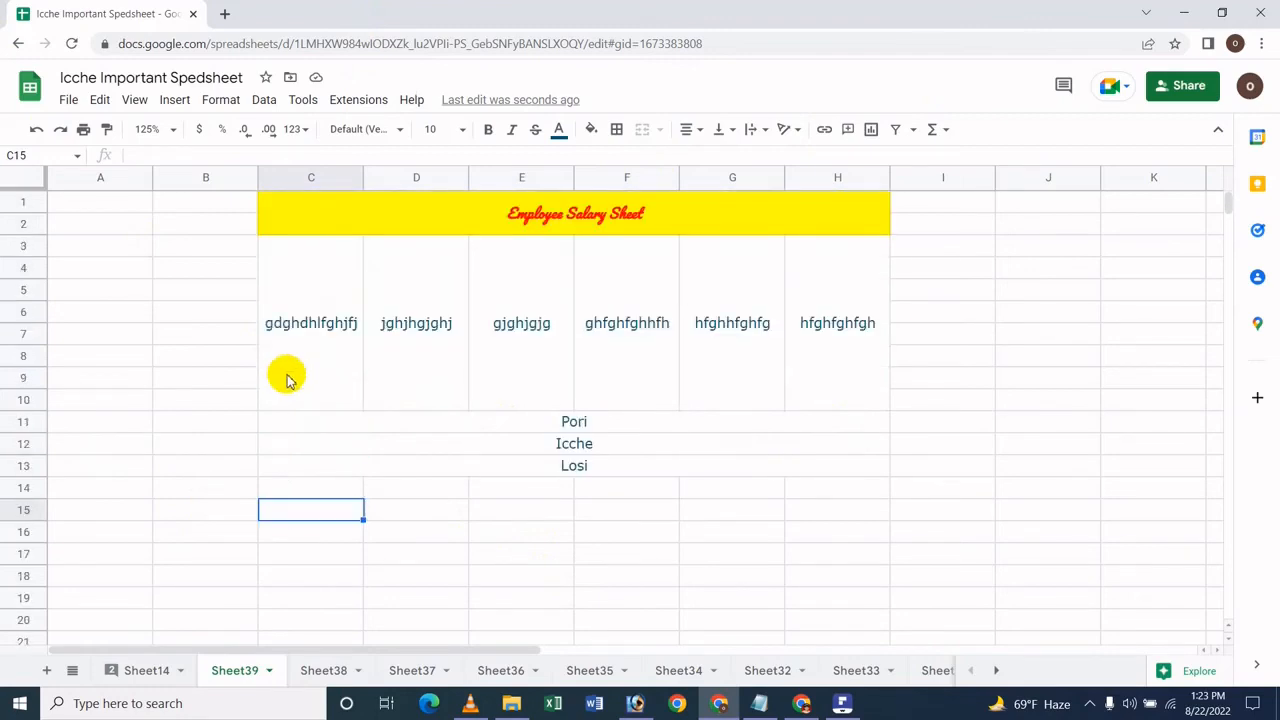
{"action": "left_click_drag", "start_coordinate": [305, 355], "coordinate": [833, 358]}
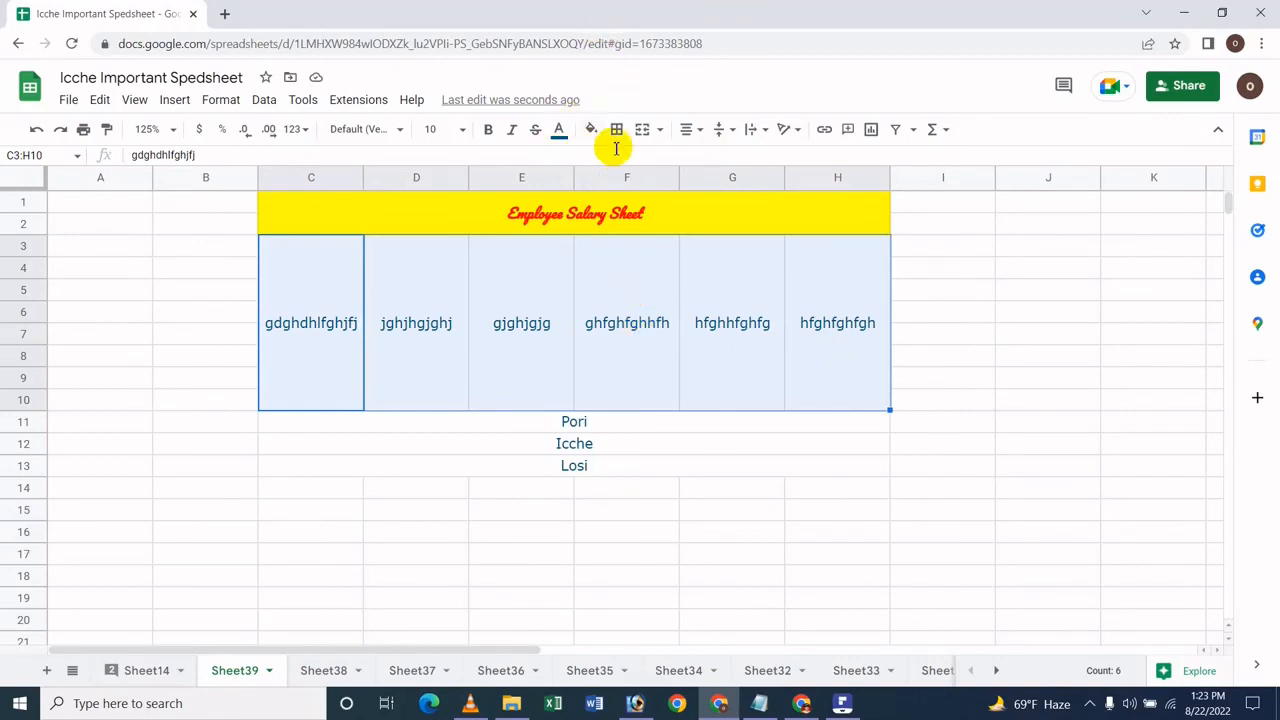
{"action": "left_click", "coordinate": [661, 125]}
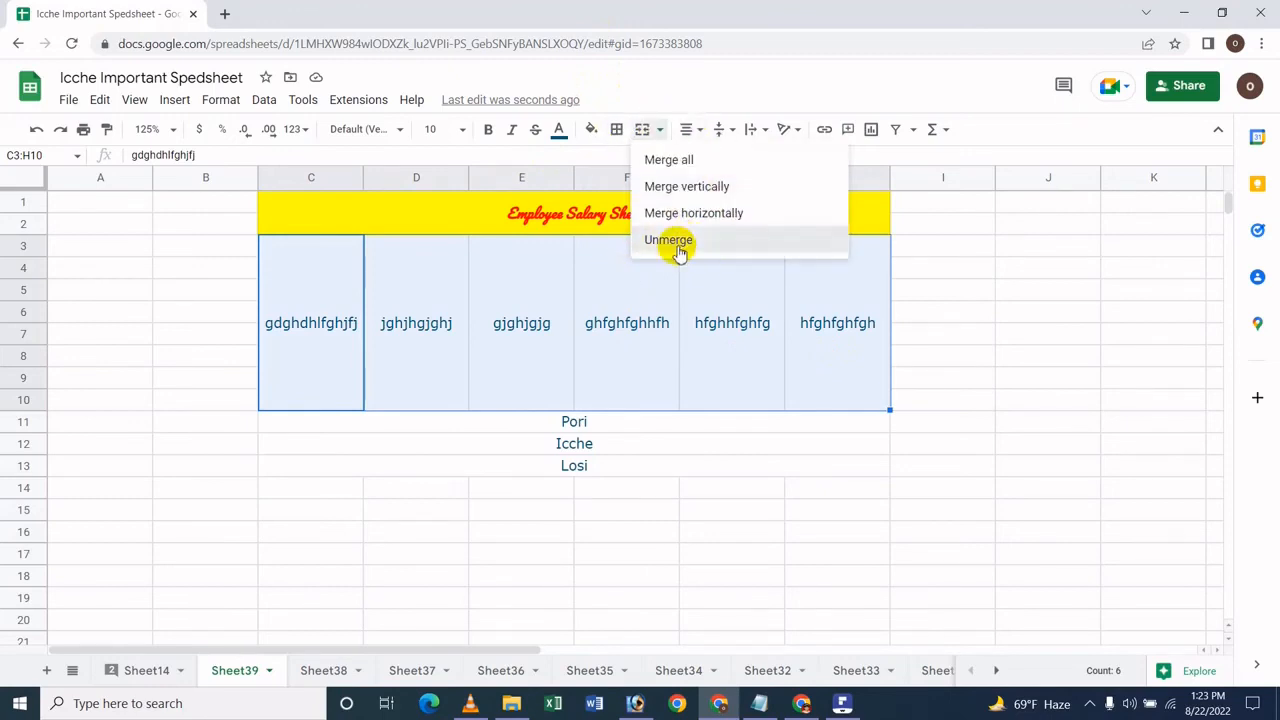
{"action": "left_click", "coordinate": [680, 248]}
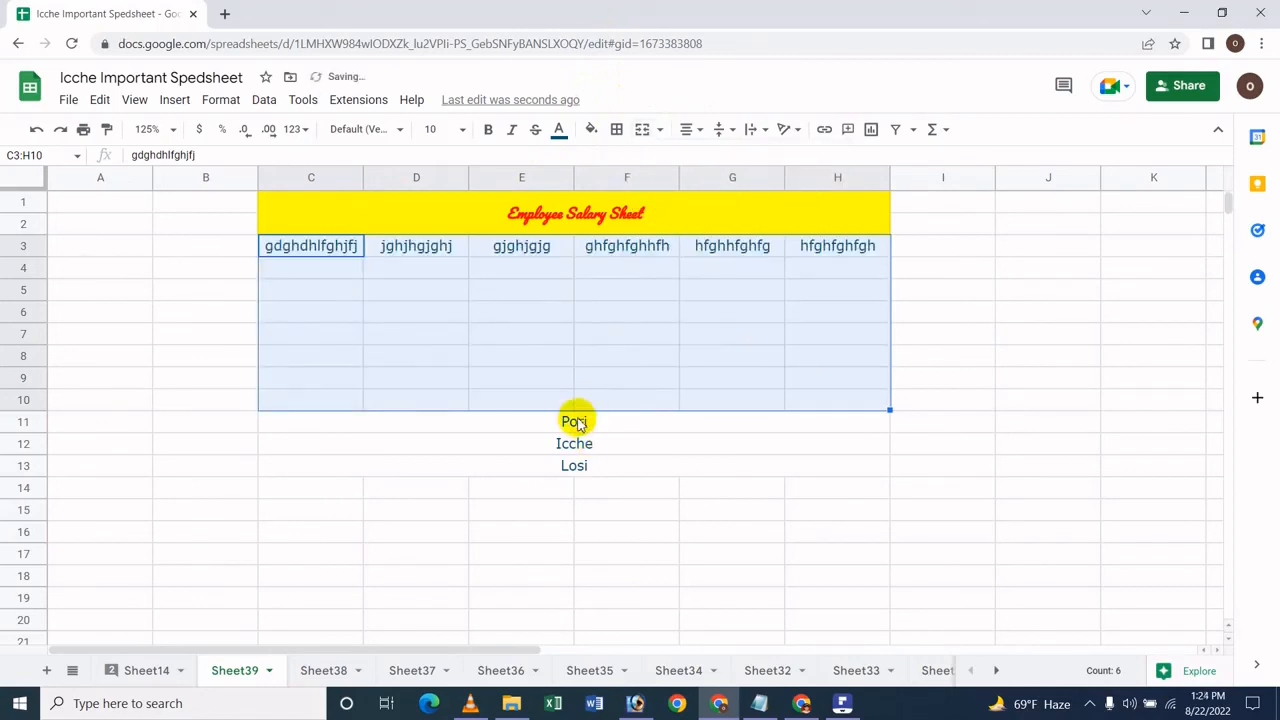
{"action": "left_click", "coordinate": [597, 314]}
Step: Unmerge the three horizontally merged rows in the range C11:H13
{"action": "left_click_drag", "start_coordinate": [575, 428], "coordinate": [591, 468]}
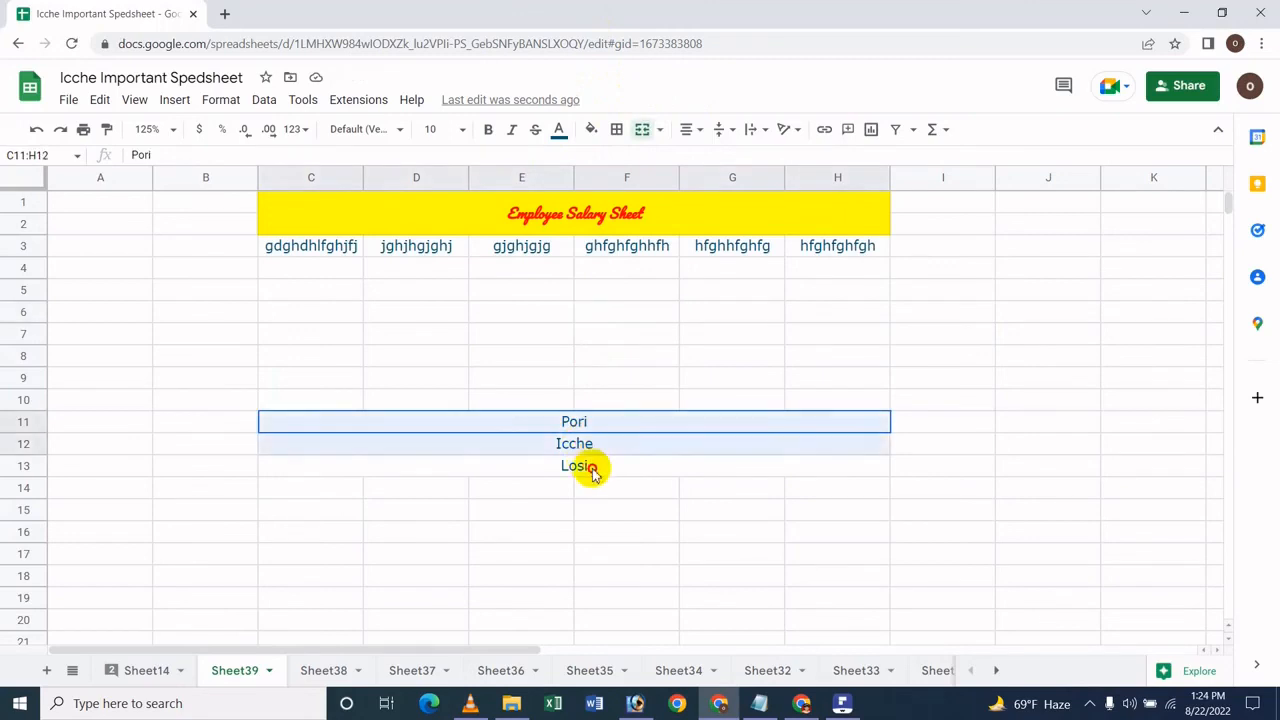
{"action": "left_click", "coordinate": [645, 131]}
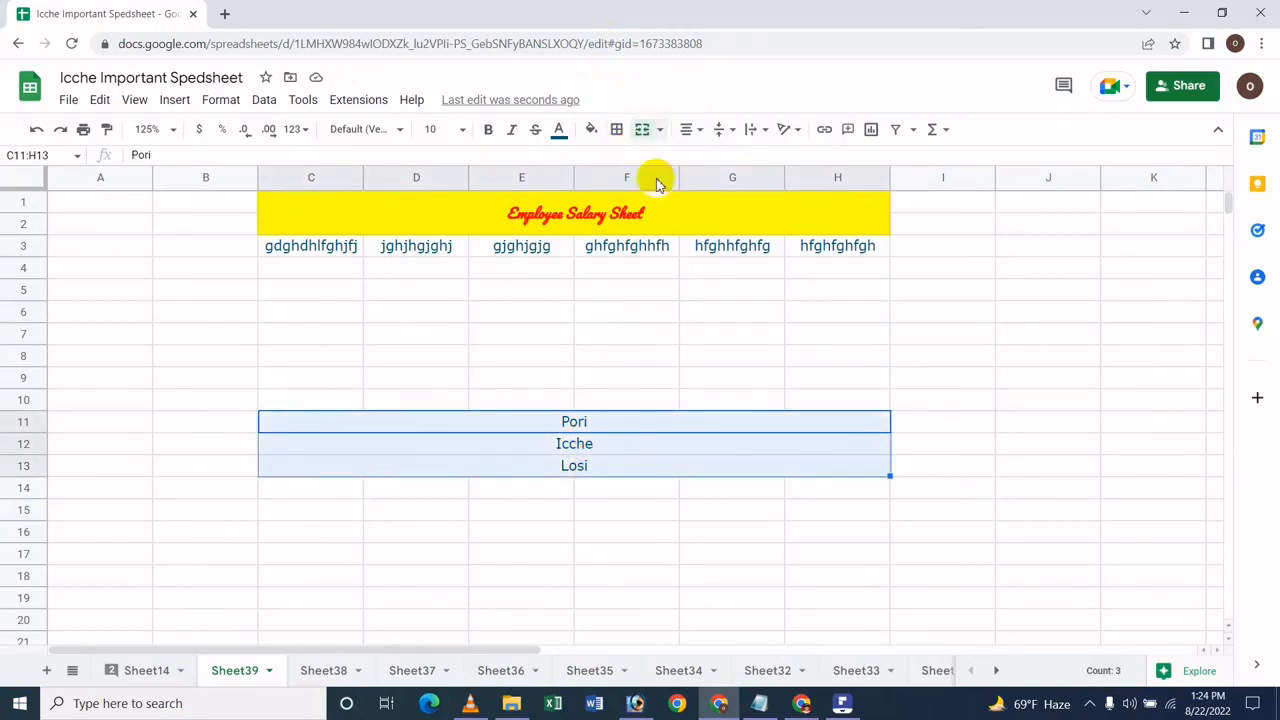
{"action": "left_click", "coordinate": [840, 334]}
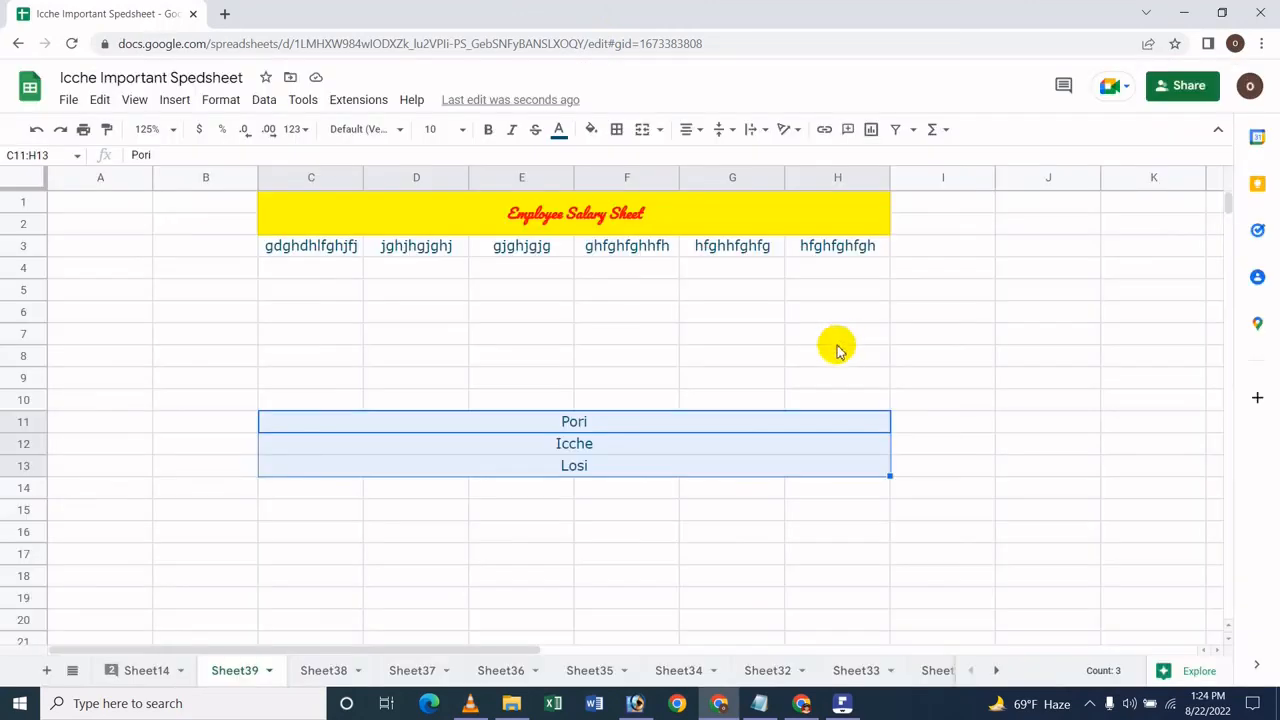
{"action": "left_click", "coordinate": [656, 129]}
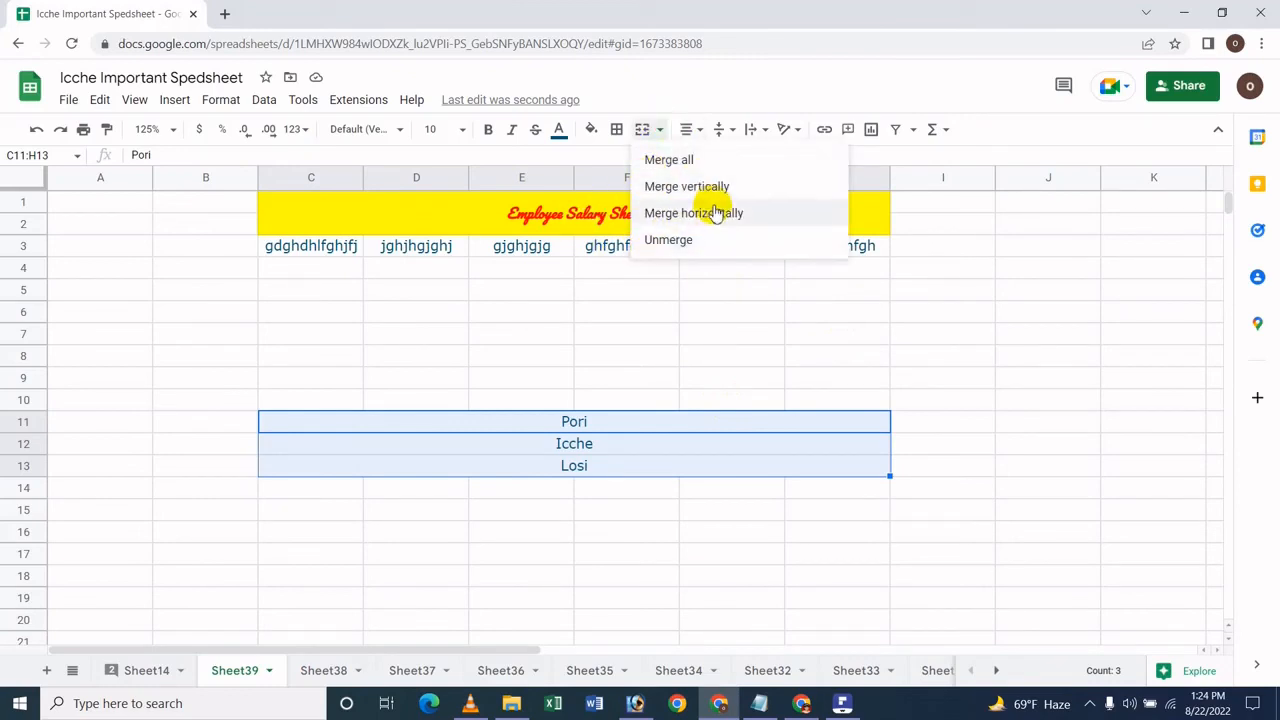
{"action": "left_click", "coordinate": [706, 240]}
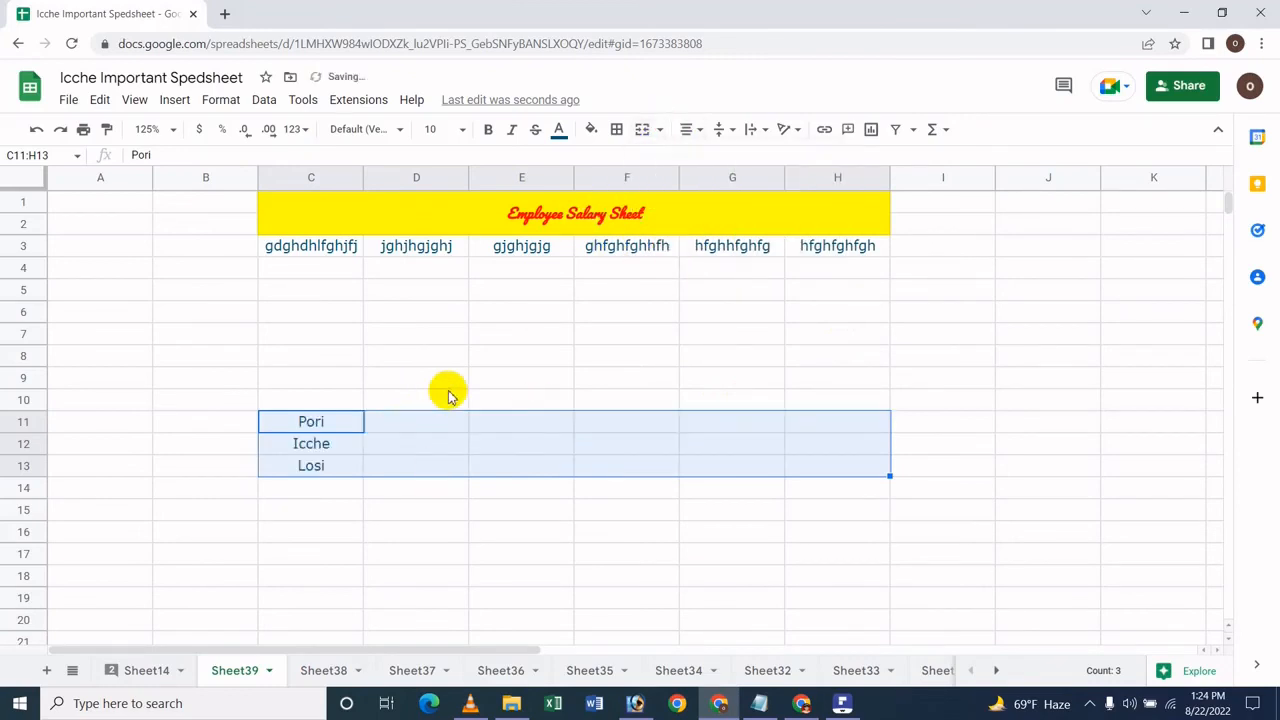
{"action": "left_click", "coordinate": [331, 463]}
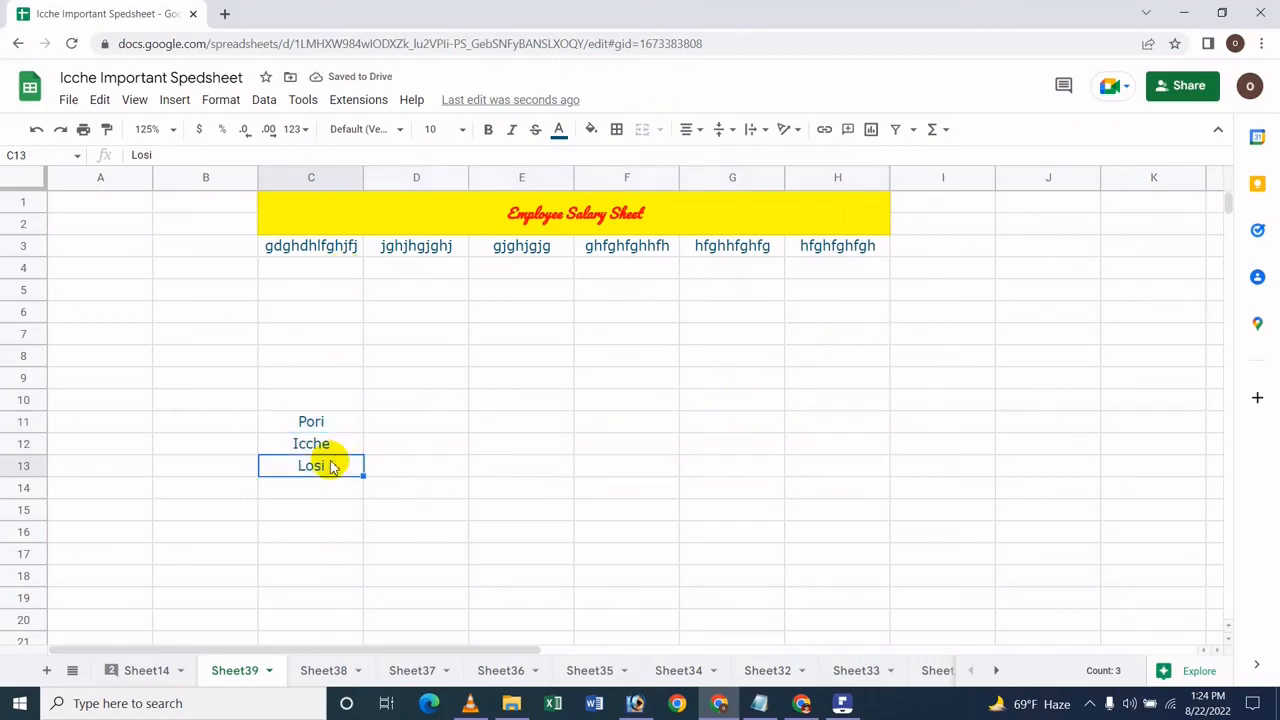
Step: Switch to Wondershare PDFelement to view the title page of the PDF on merging and unmerging cells
{"action": "left_click", "coordinate": [543, 210]}
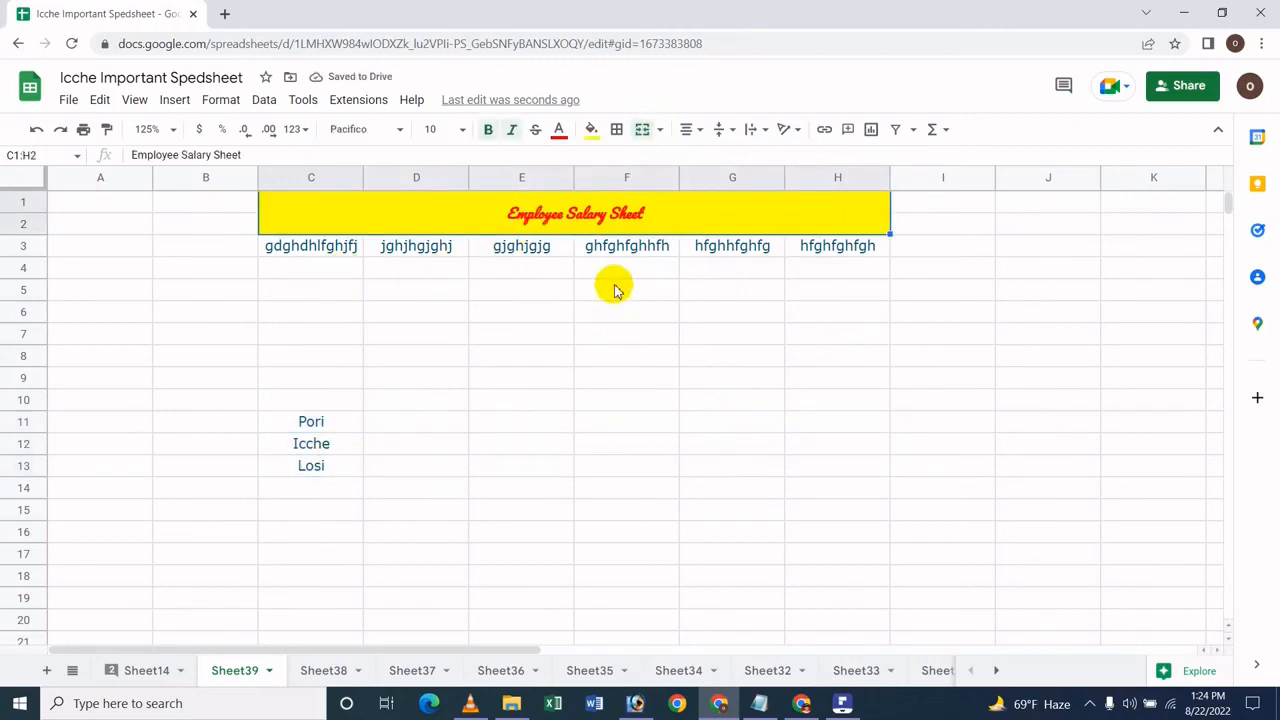
{"action": "left_click", "coordinate": [508, 332]}
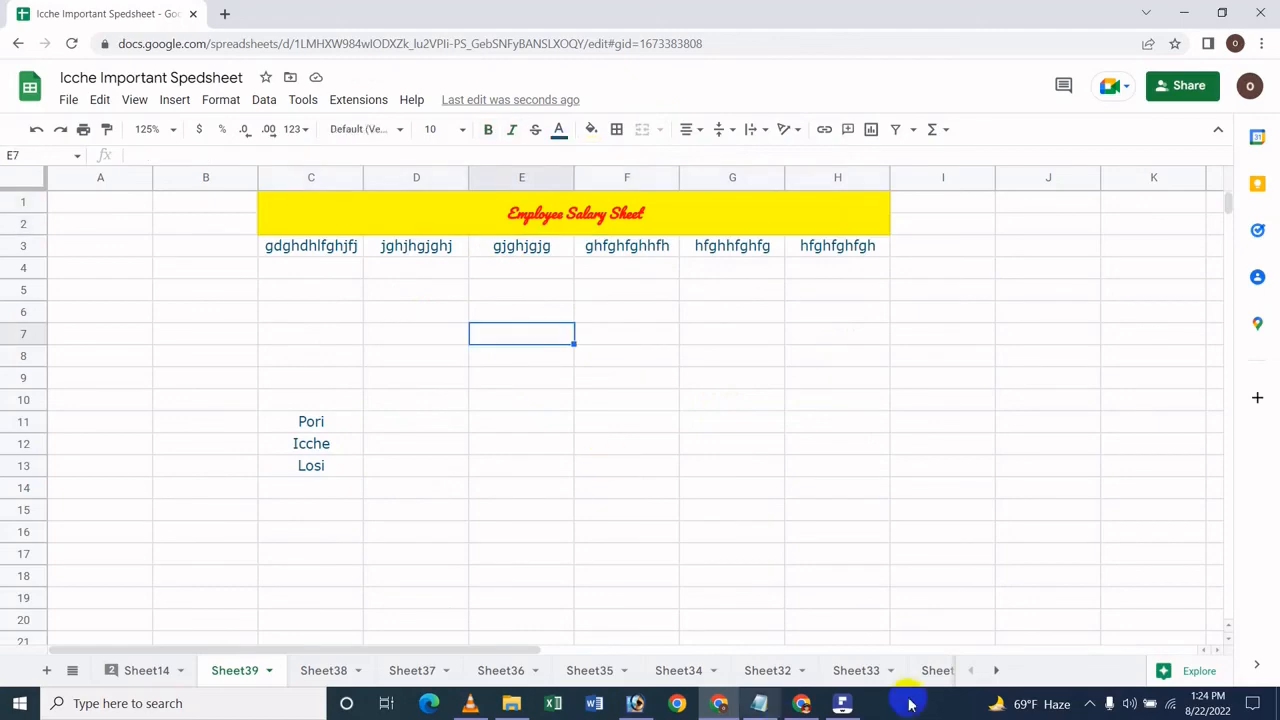
{"action": "left_click", "coordinate": [855, 710]}
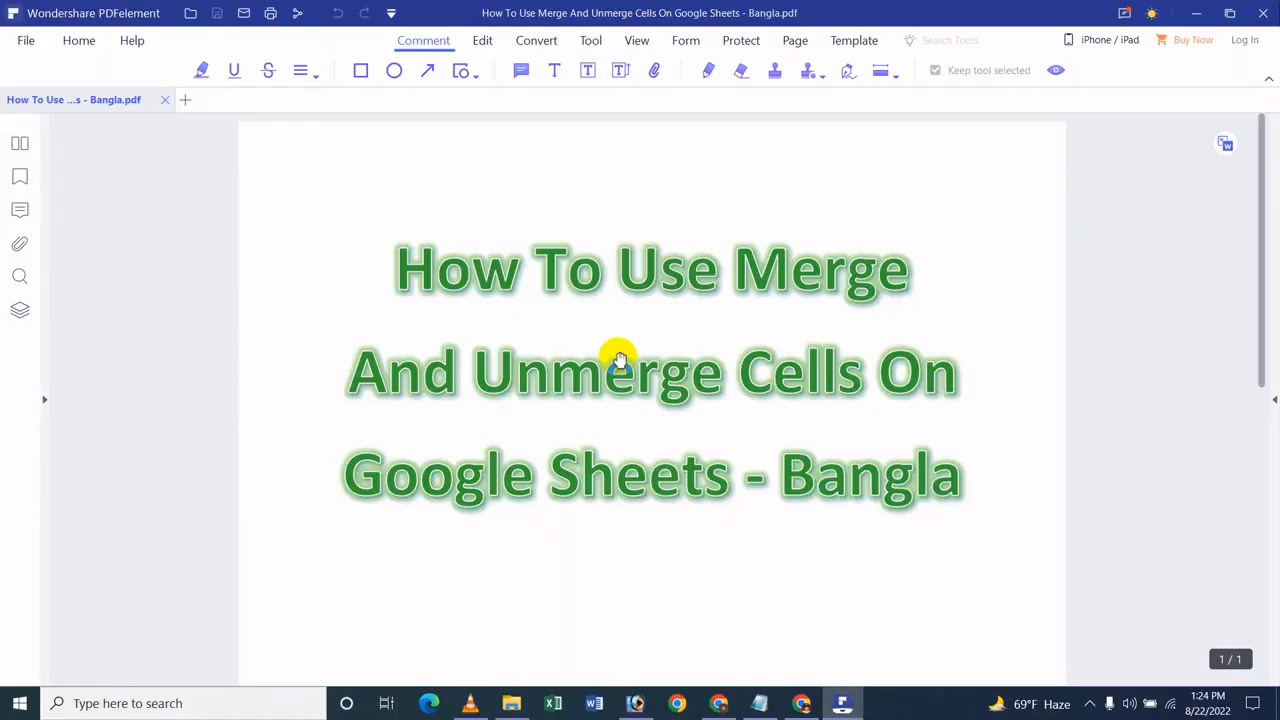